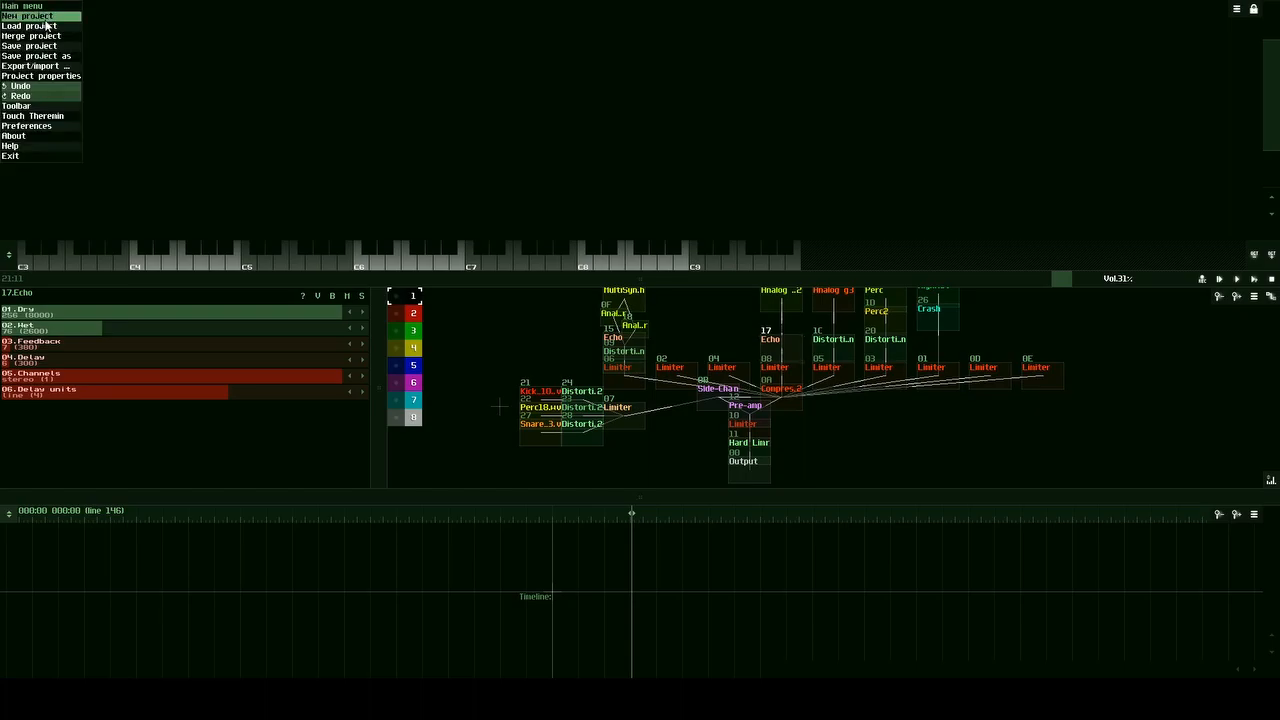
Step: Load the project "SunVox for Programmers part 2" and enlarge the pattern editor to show its notes
left_click(44, 28)
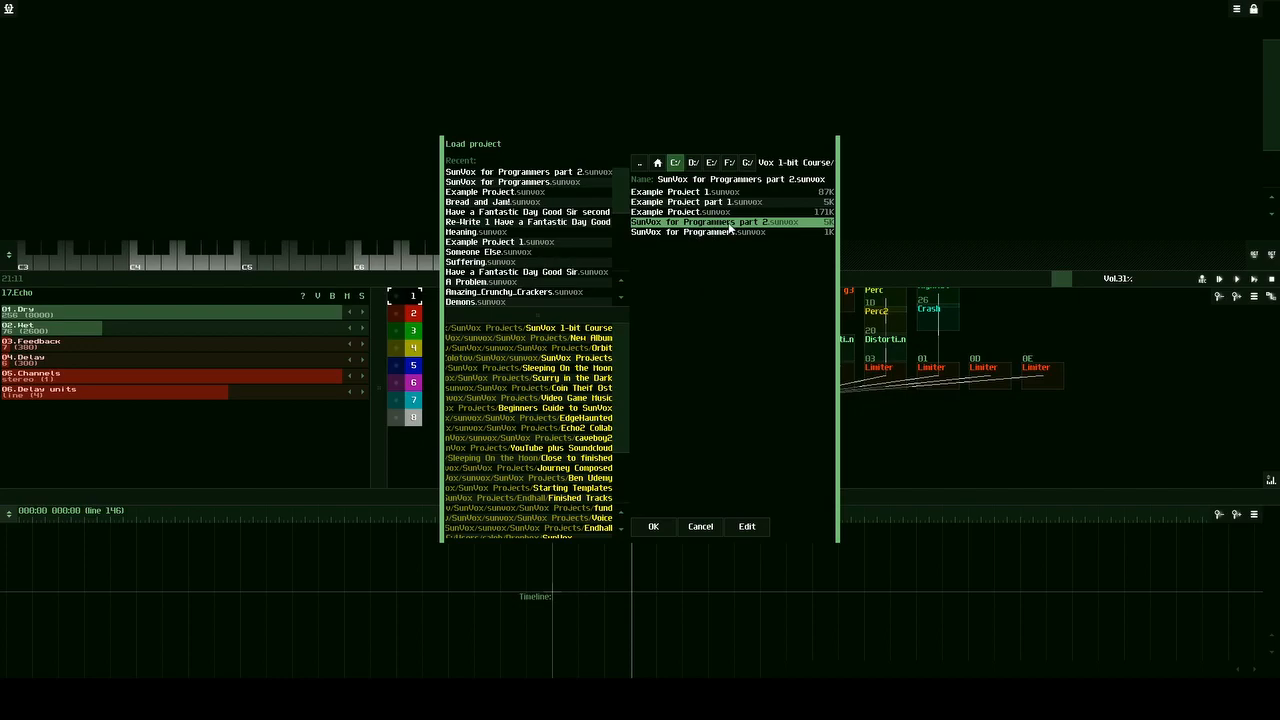
left_click(654, 527)
left_click_drag(594, 297, 575, 484)
scroll(1273, 140, "up", 5)
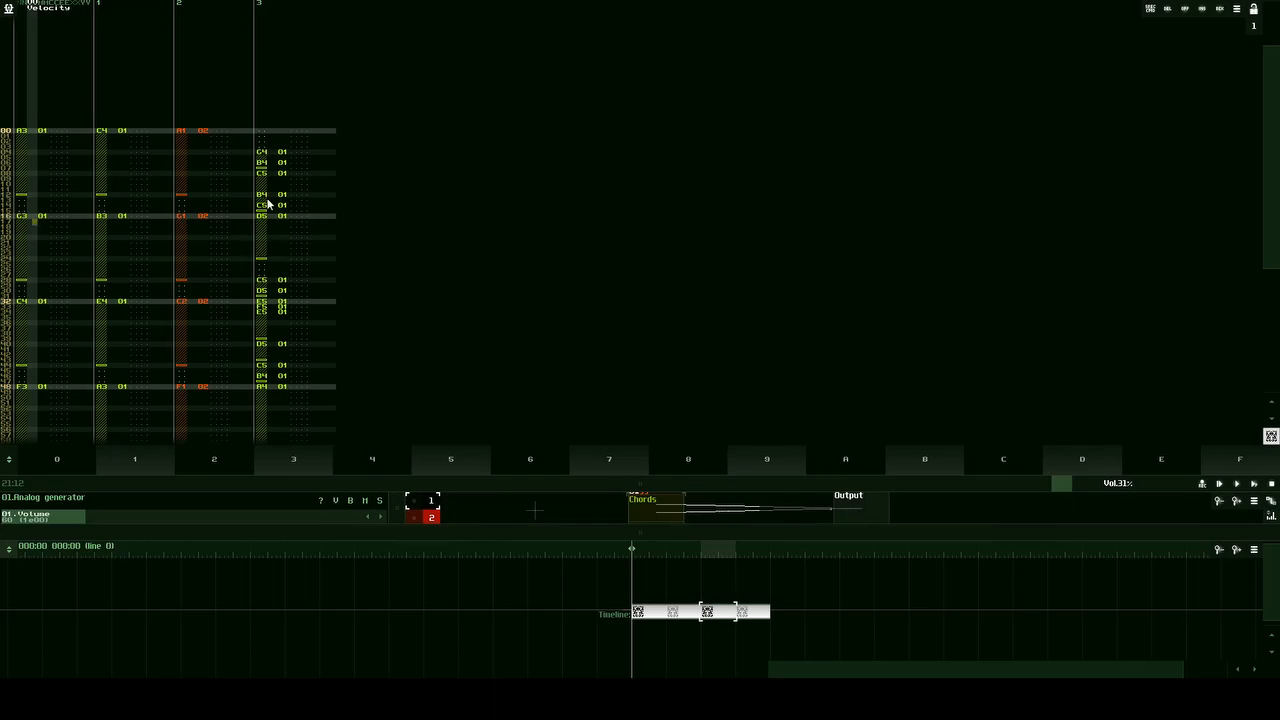
Step: Turn off pattern edit mode and resize the pattern editor so it takes up more height over the module view
scroll(82, 244, "down", 3)
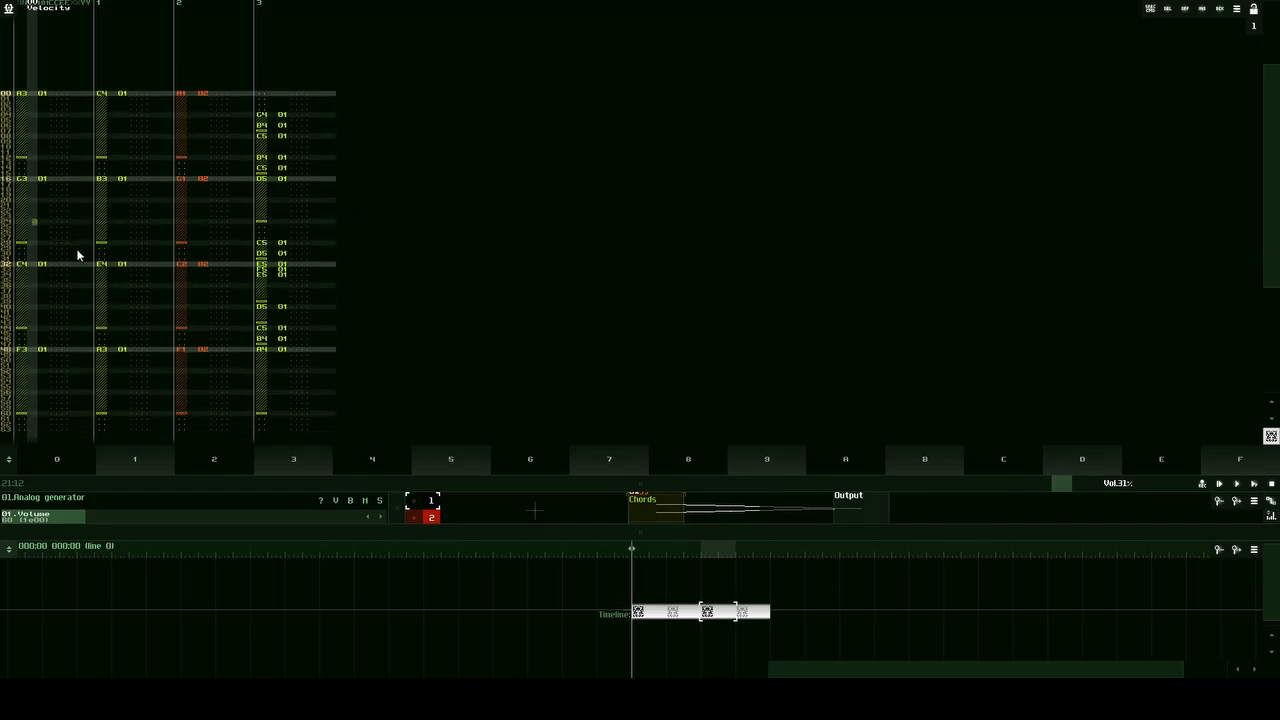
scroll(57, 263, "up", 3)
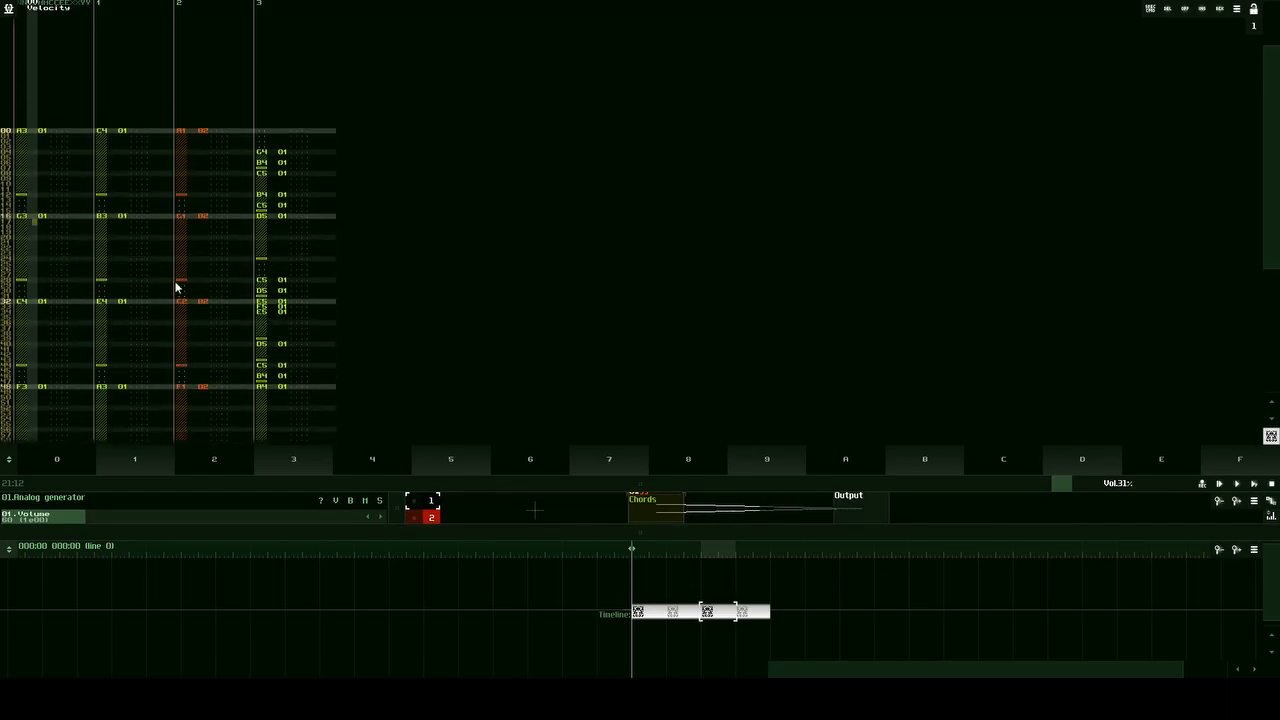
key("space")
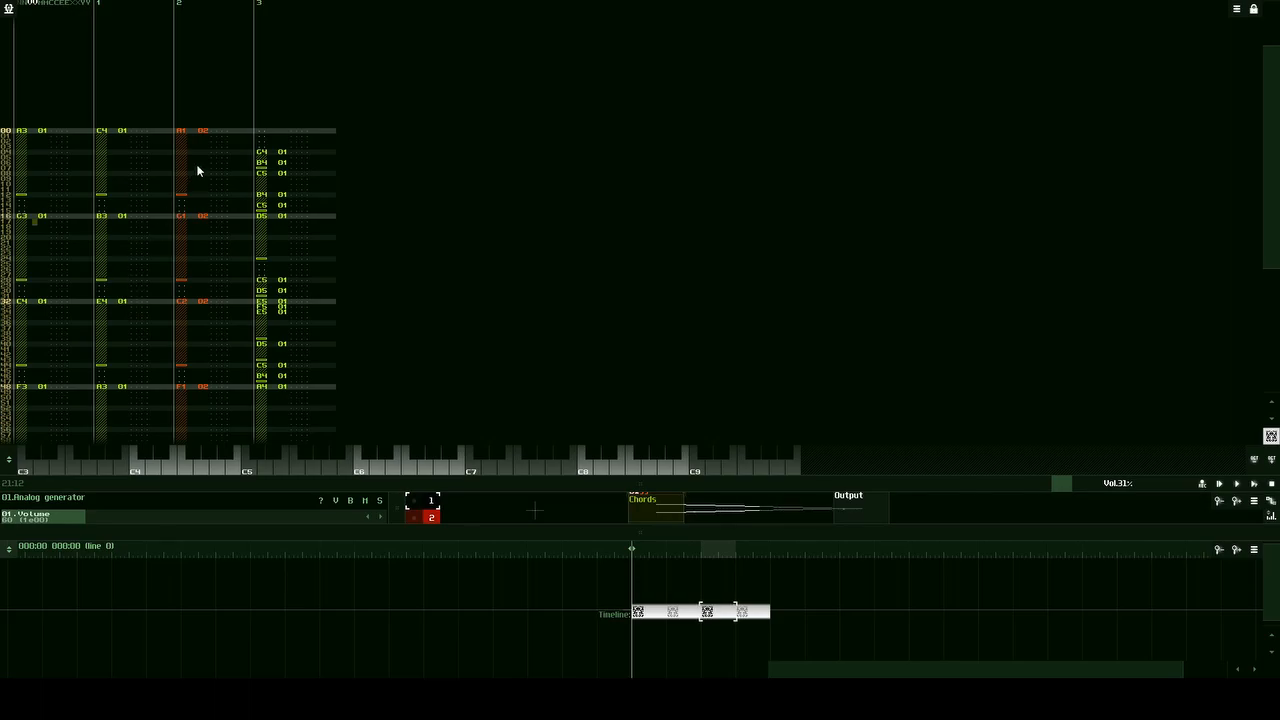
left_click_drag(695, 485, 720, 540)
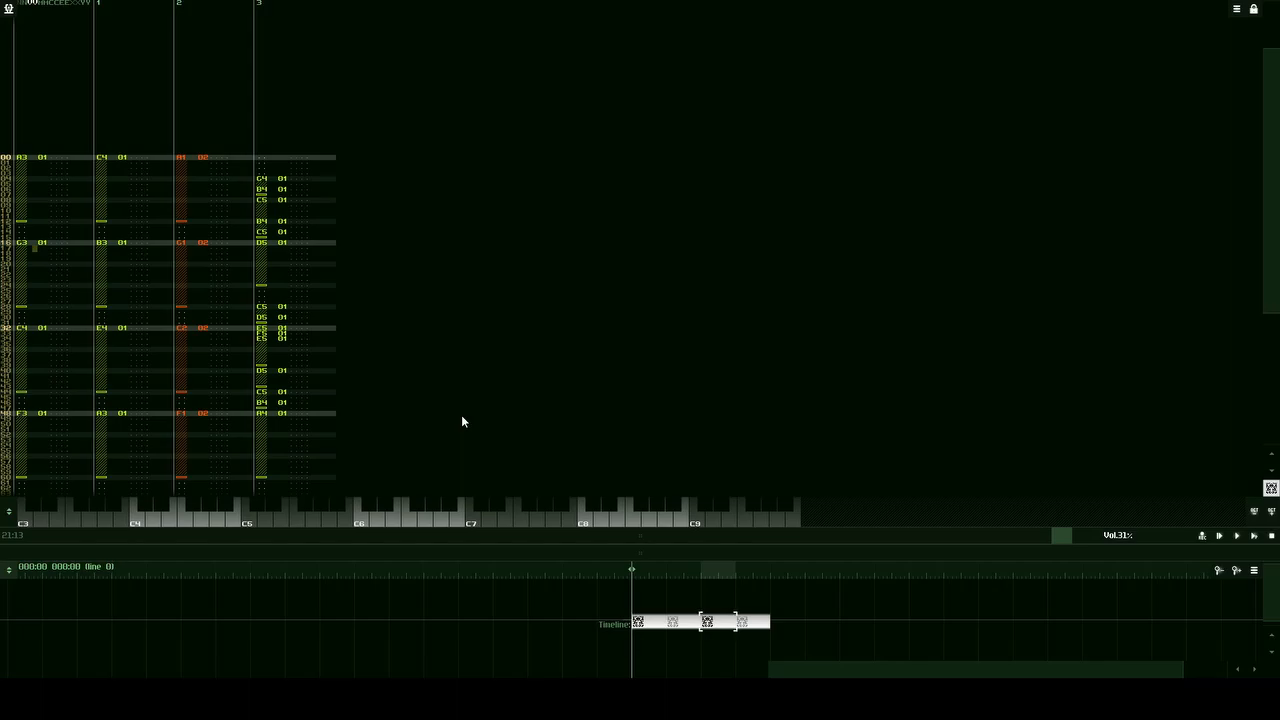
left_click_drag(567, 538, 610, 516)
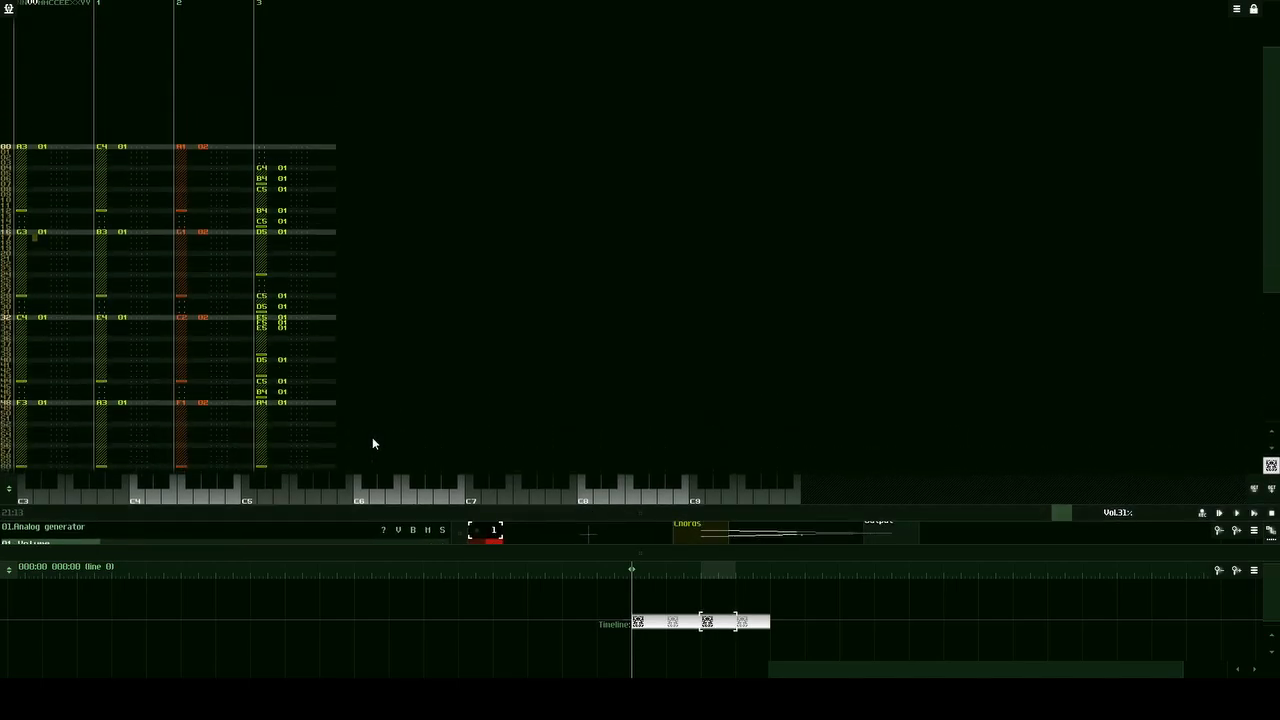
scroll(40, 155, "up", 5)
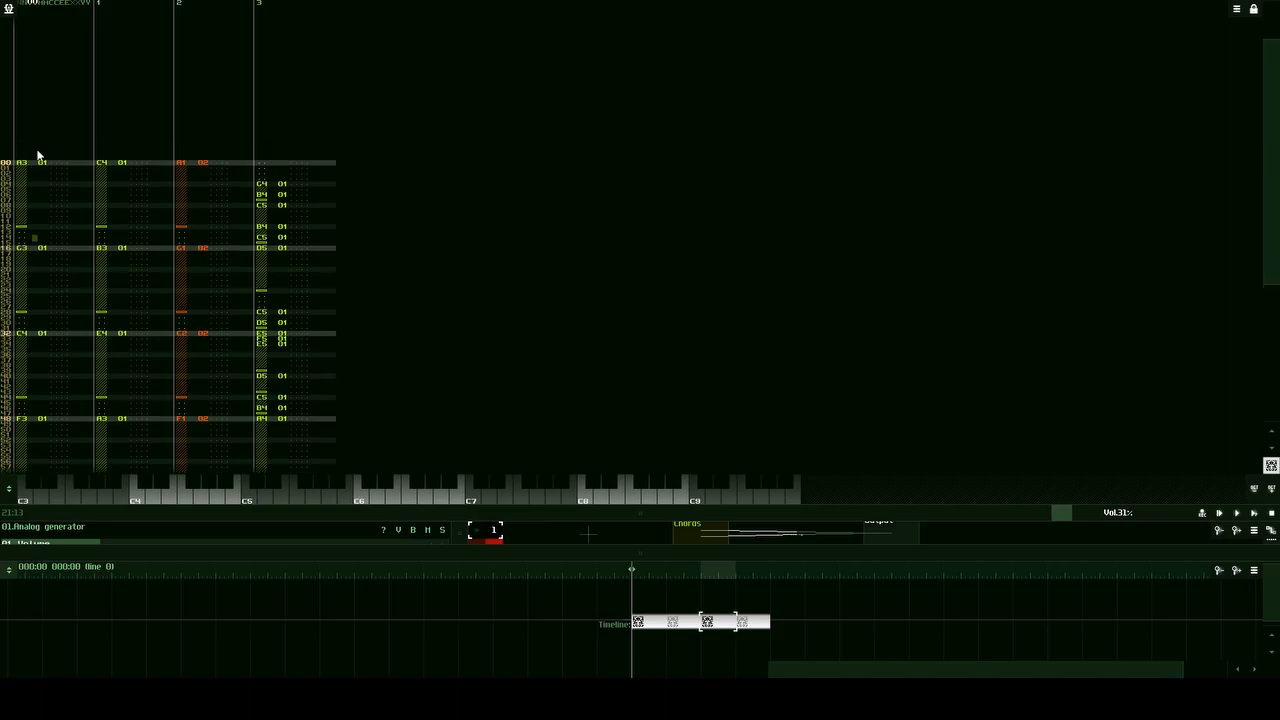
Step: Examine the velocity, module, controller and parameter columns of the first A3 note in track 0
left_click(29, 238)
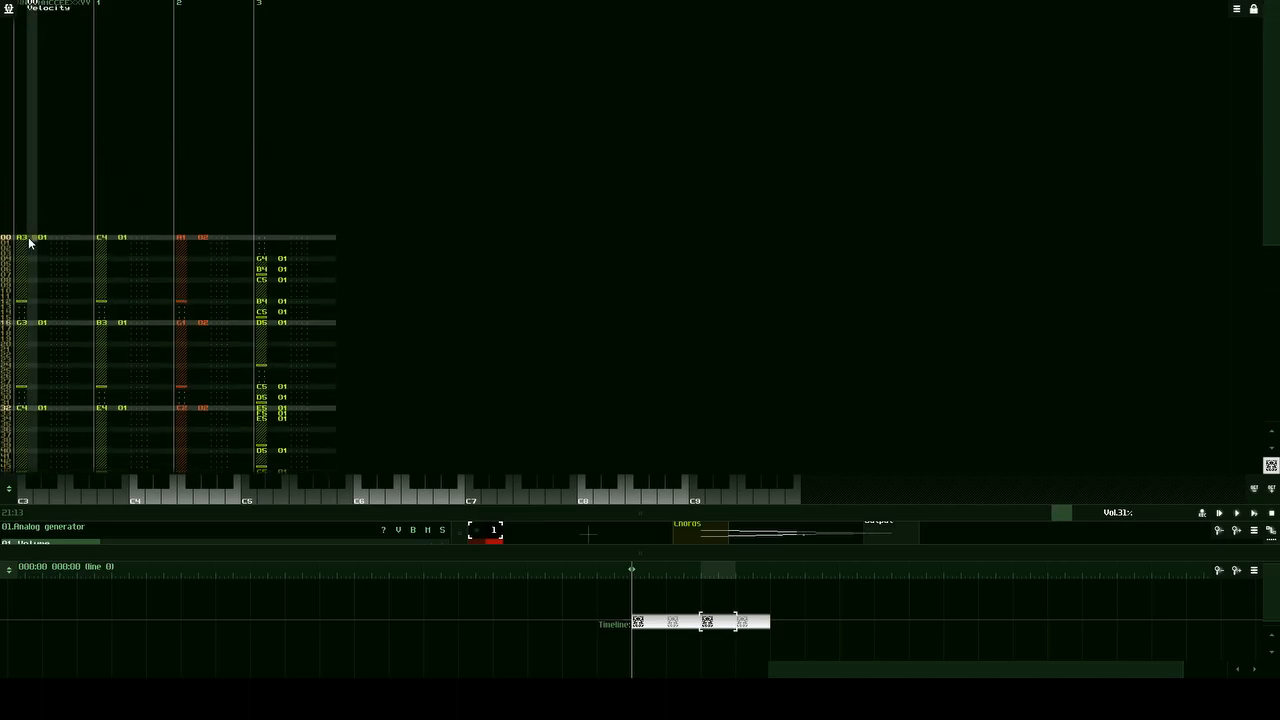
left_click(42, 239)
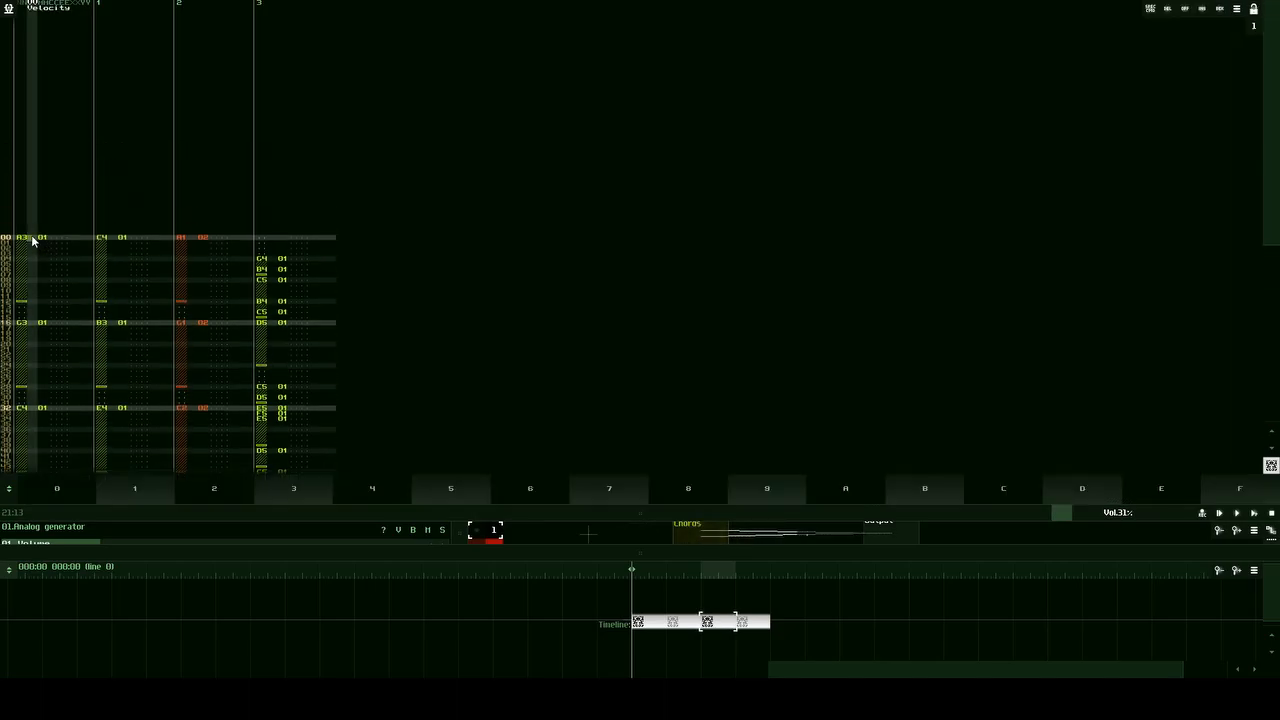
left_click(53, 238)
left_click(60, 238)
left_click_drag(75, 238, 82, 237)
left_click(60, 238)
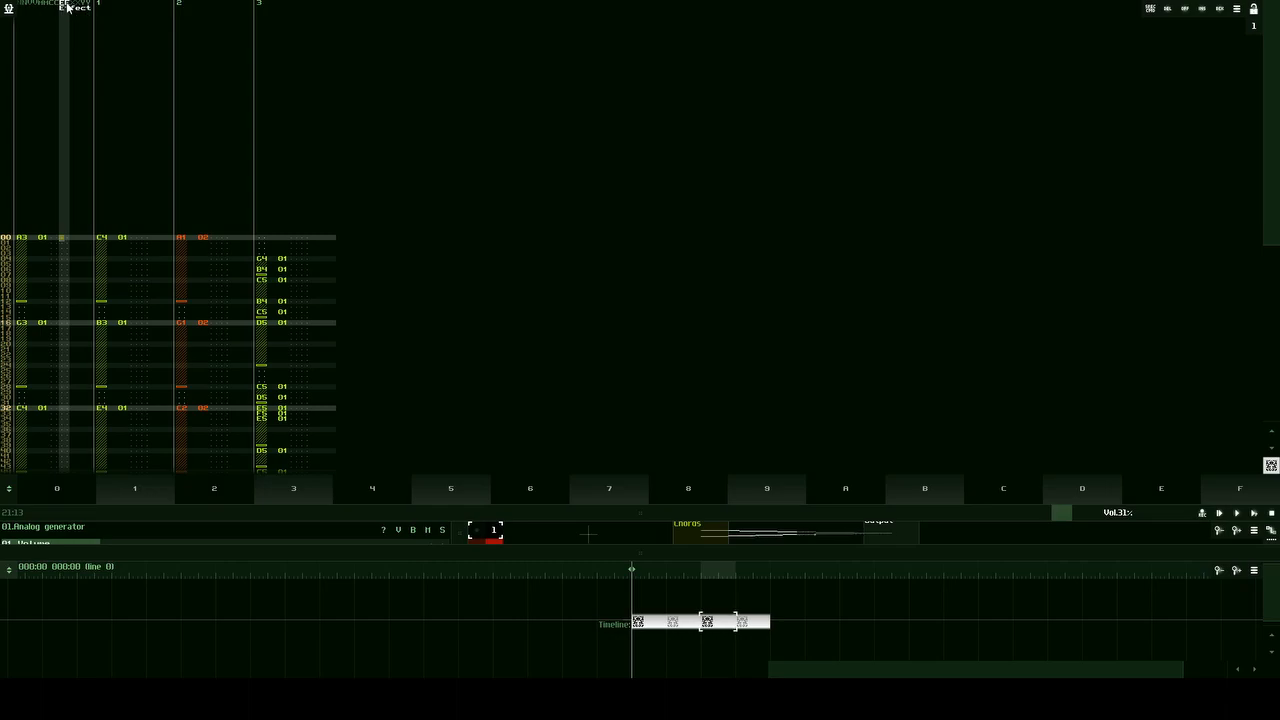
left_click(51, 239)
left_click(31, 239)
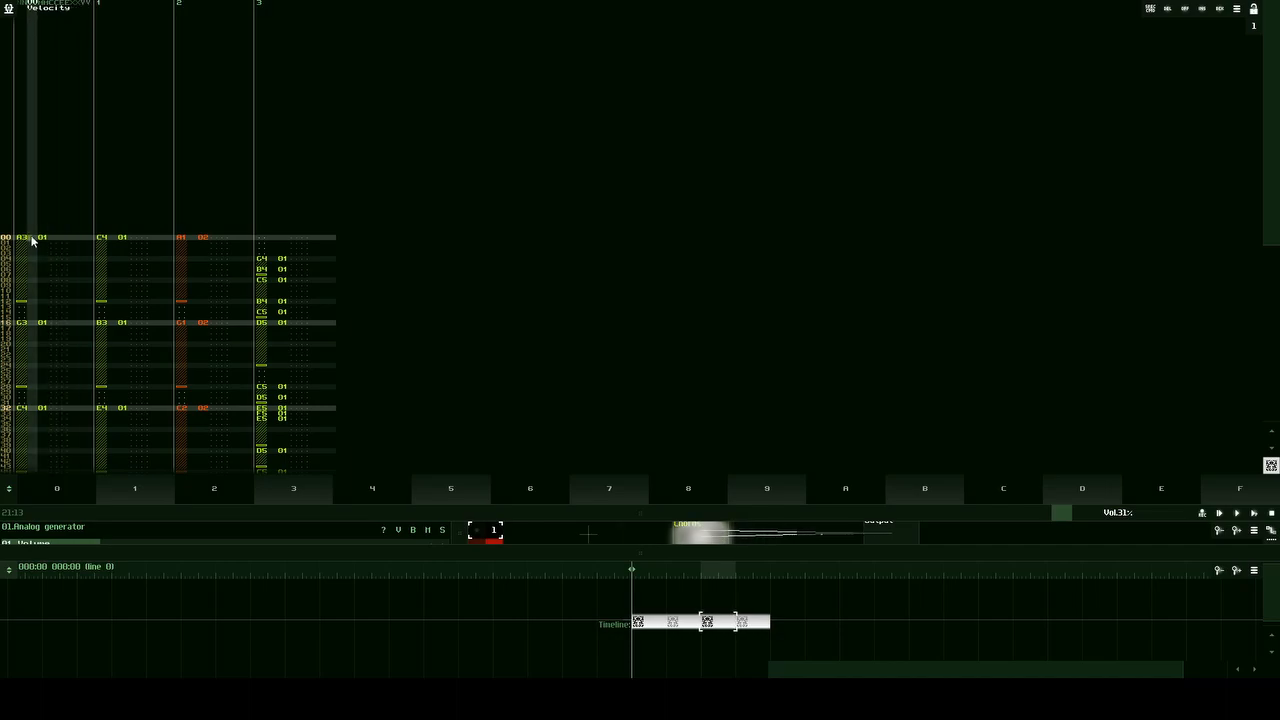
left_click(47, 238)
left_click(63, 241)
left_click(78, 244)
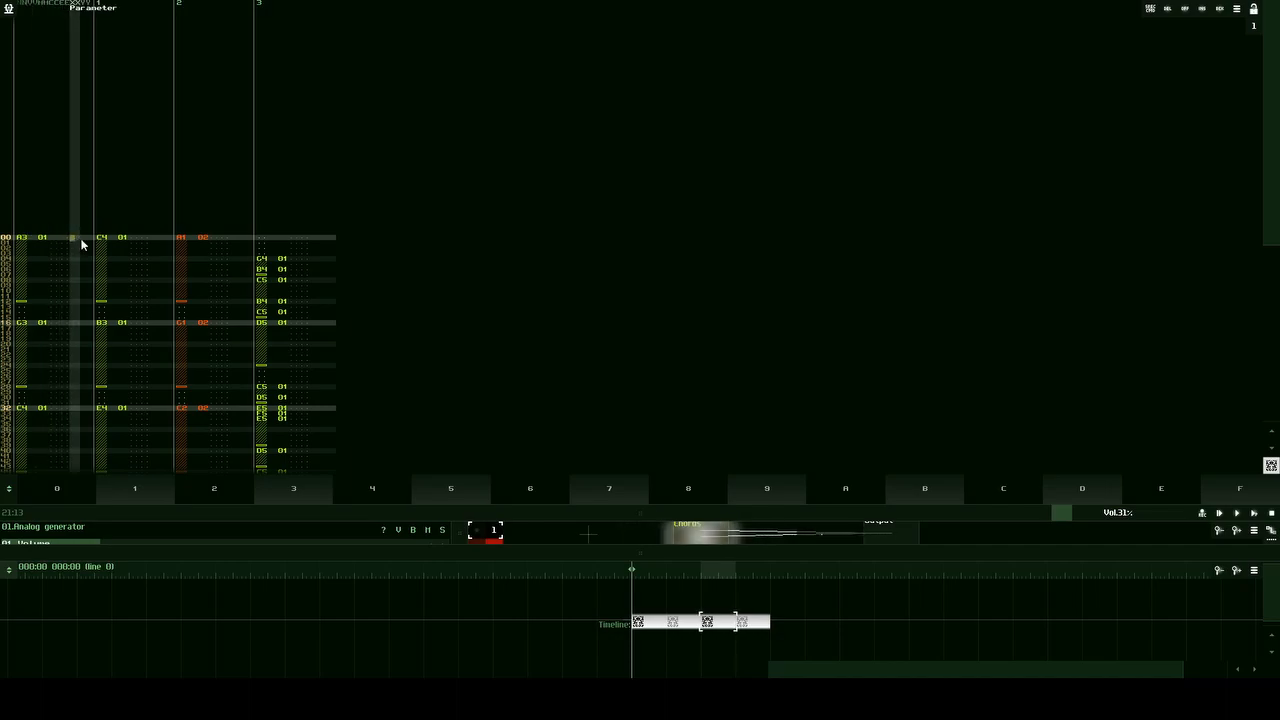
left_click(87, 241)
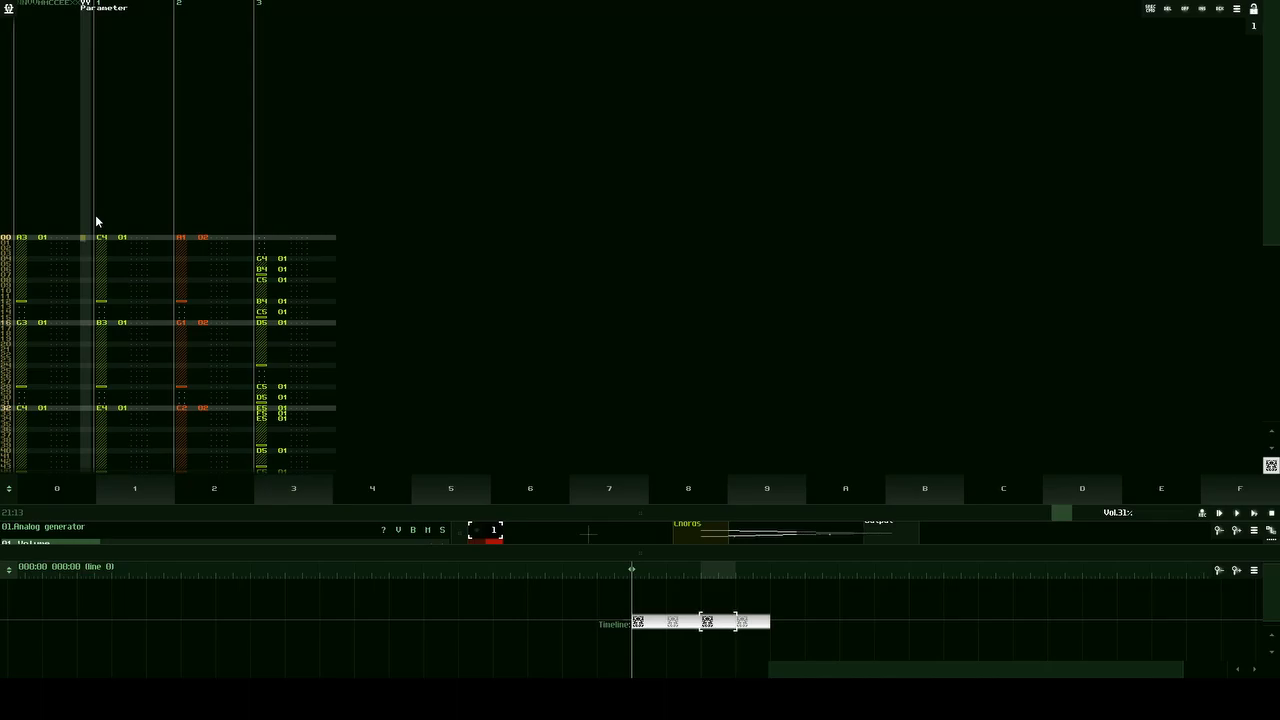
Step: Compare the note, velocity and module fields of the first A3 note using their column labels
left_click(25, 238)
left_click(35, 238)
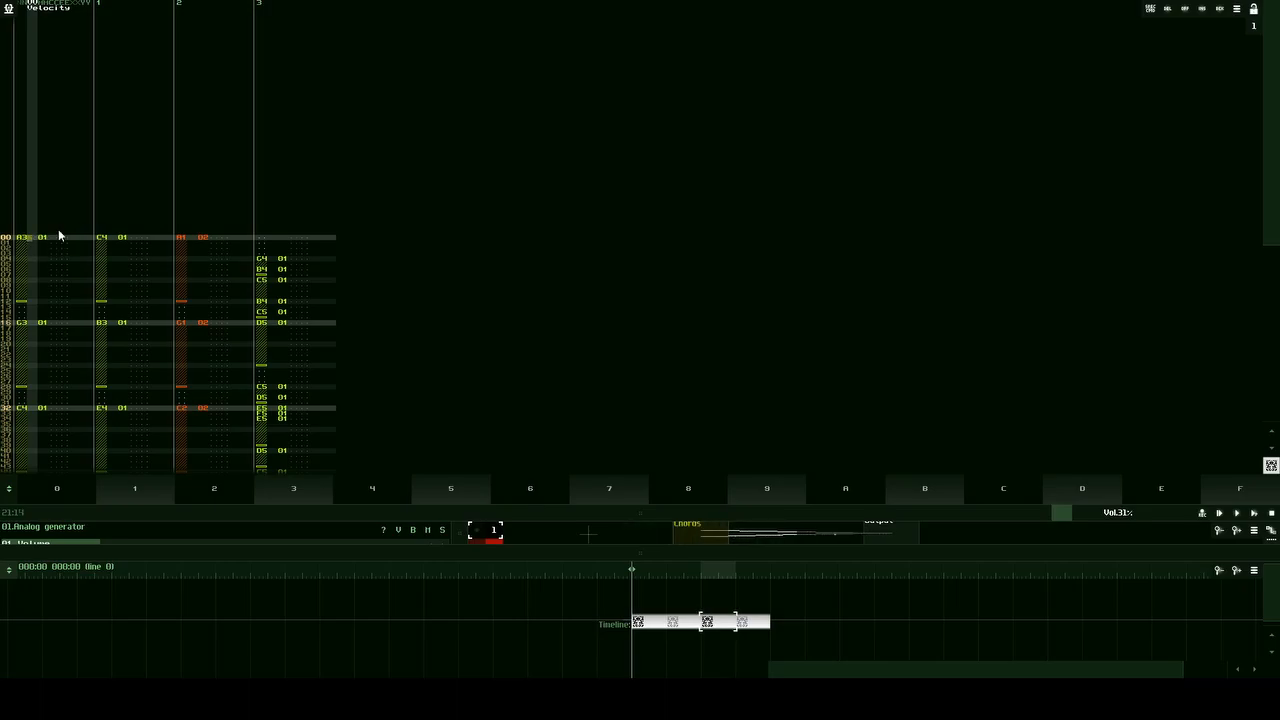
left_click(23, 238)
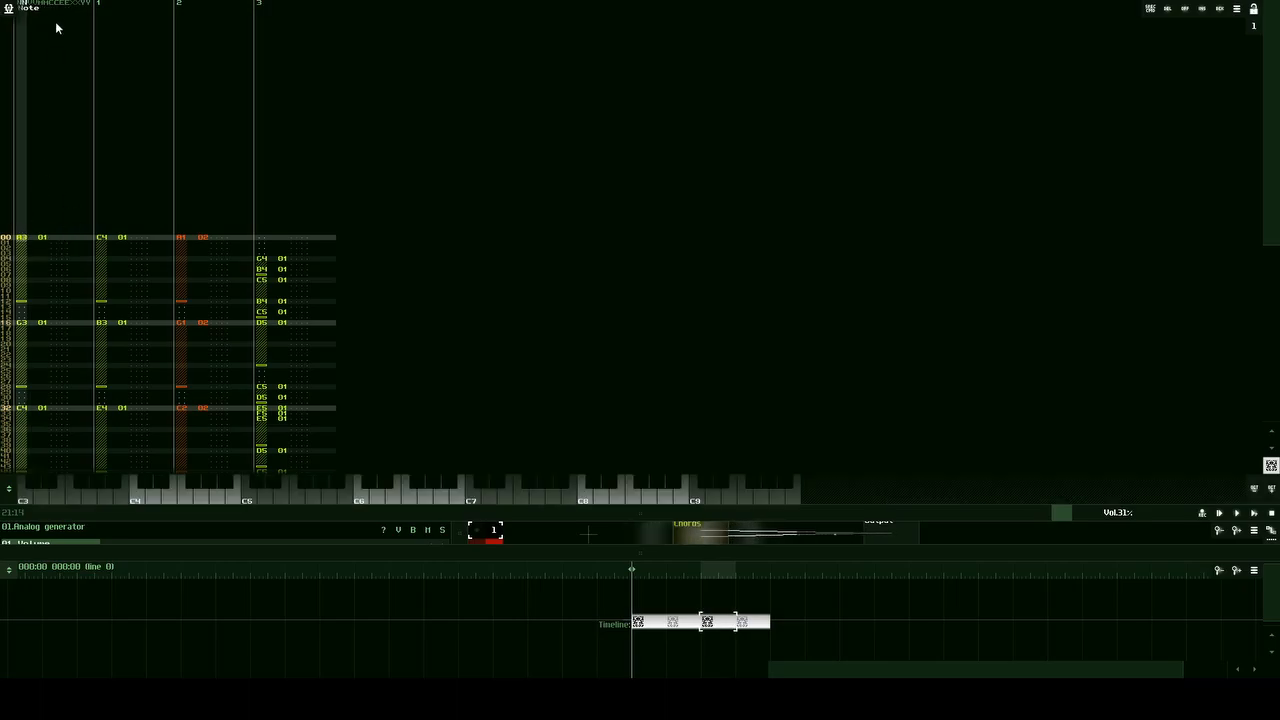
left_click(30, 232)
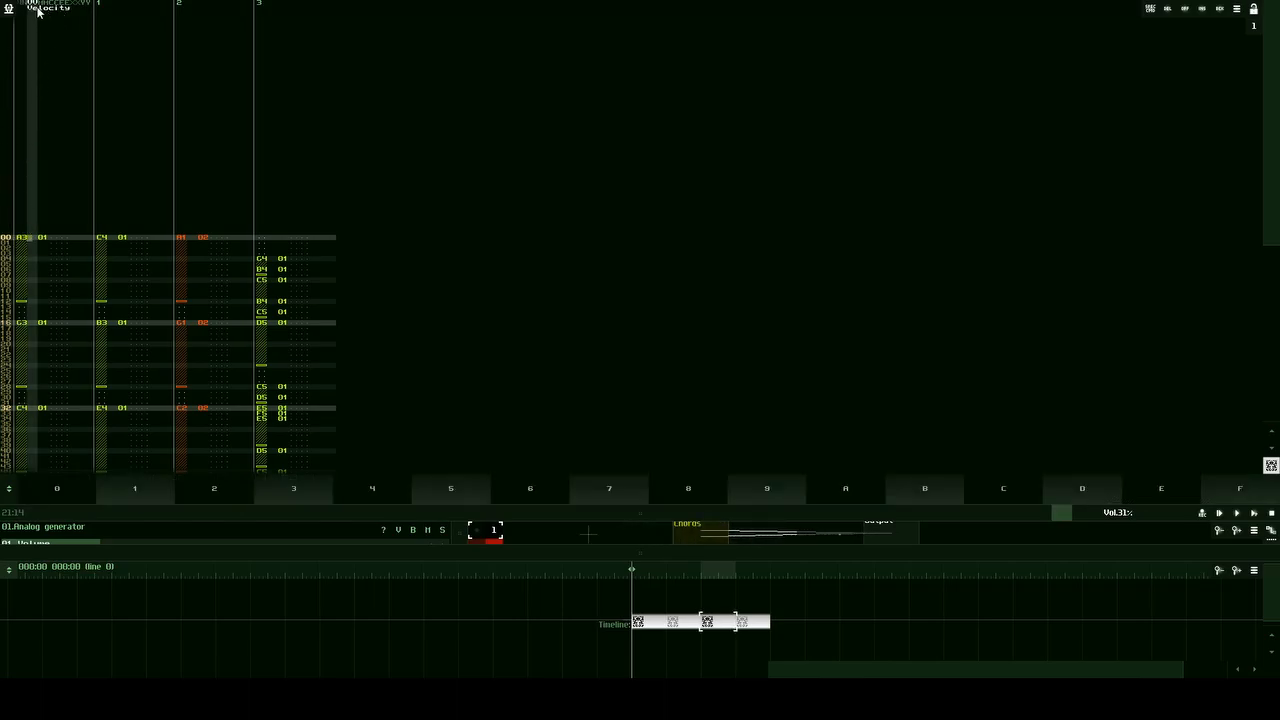
left_click(41, 239)
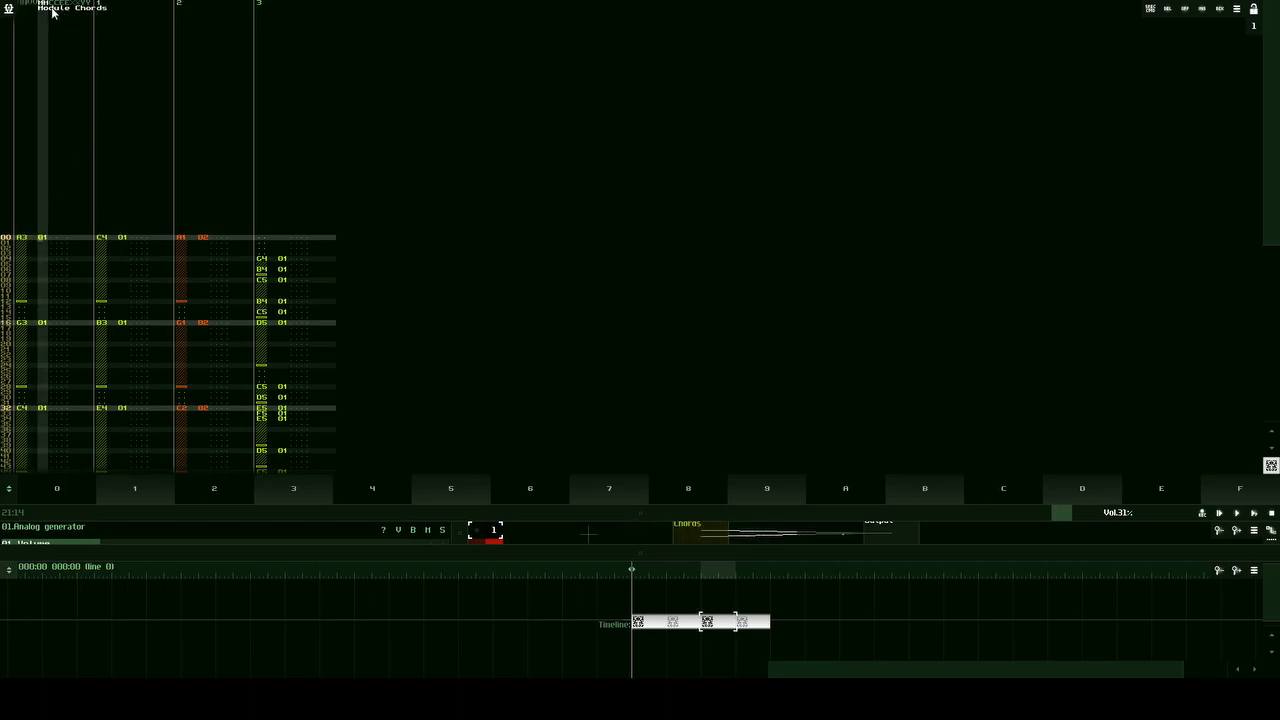
scroll(31, 260, "down", 4)
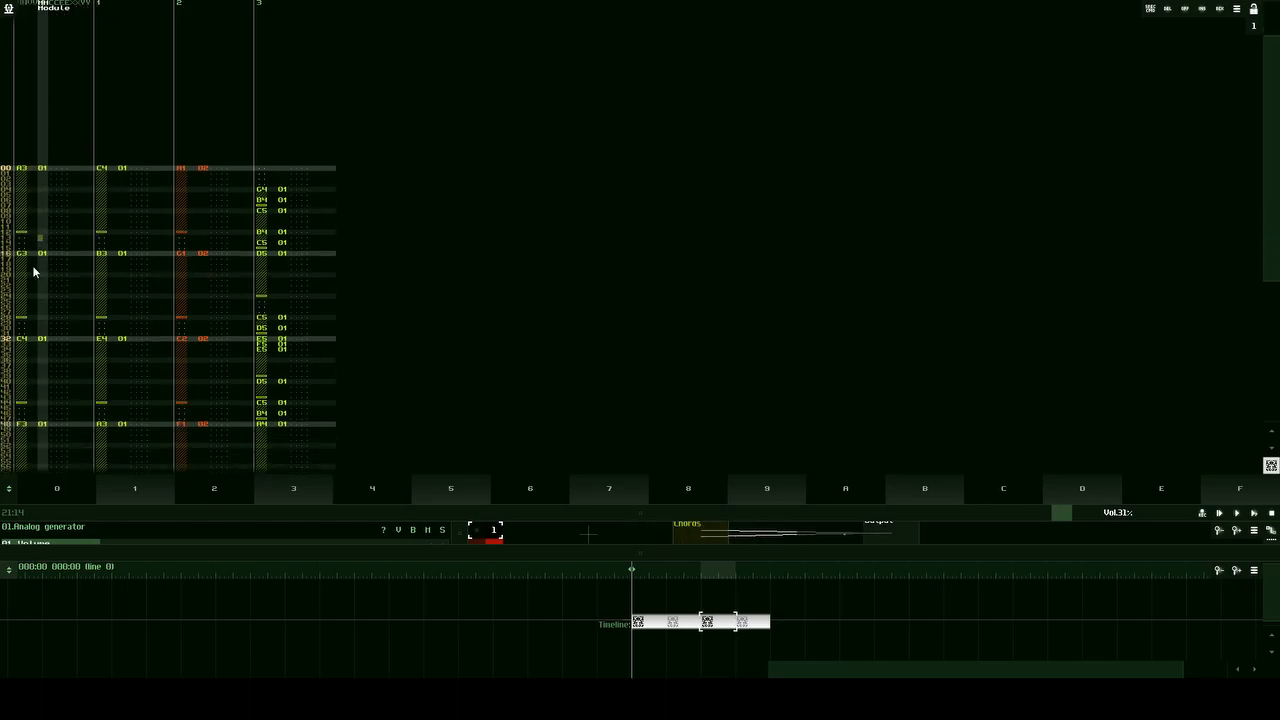
mouse_move(553, 522)
left_mouse_down()
mouse_move(580, 357)
mouse_move(604, 331)
mouse_move(558, 447)
mouse_move(560, 525)
left_mouse_up()
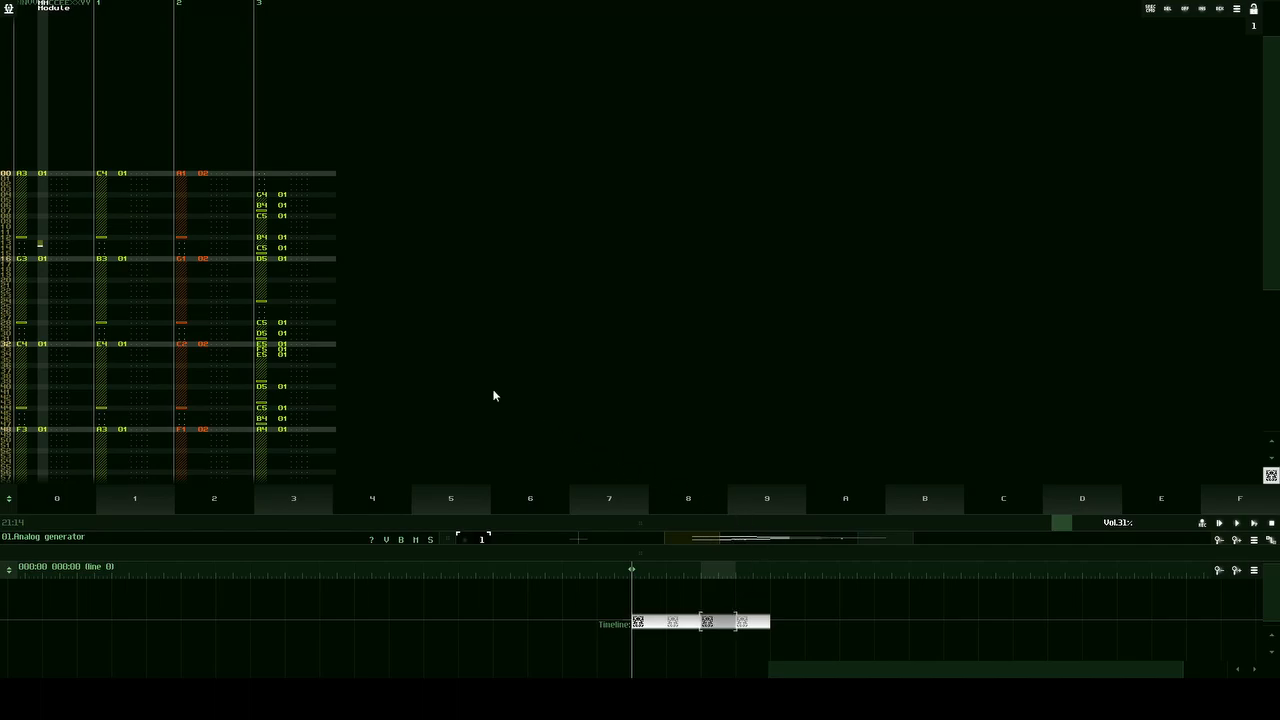
Step: Set the velocity of the A3 note at line 0 in track 0 to 40
left_click(19, 264)
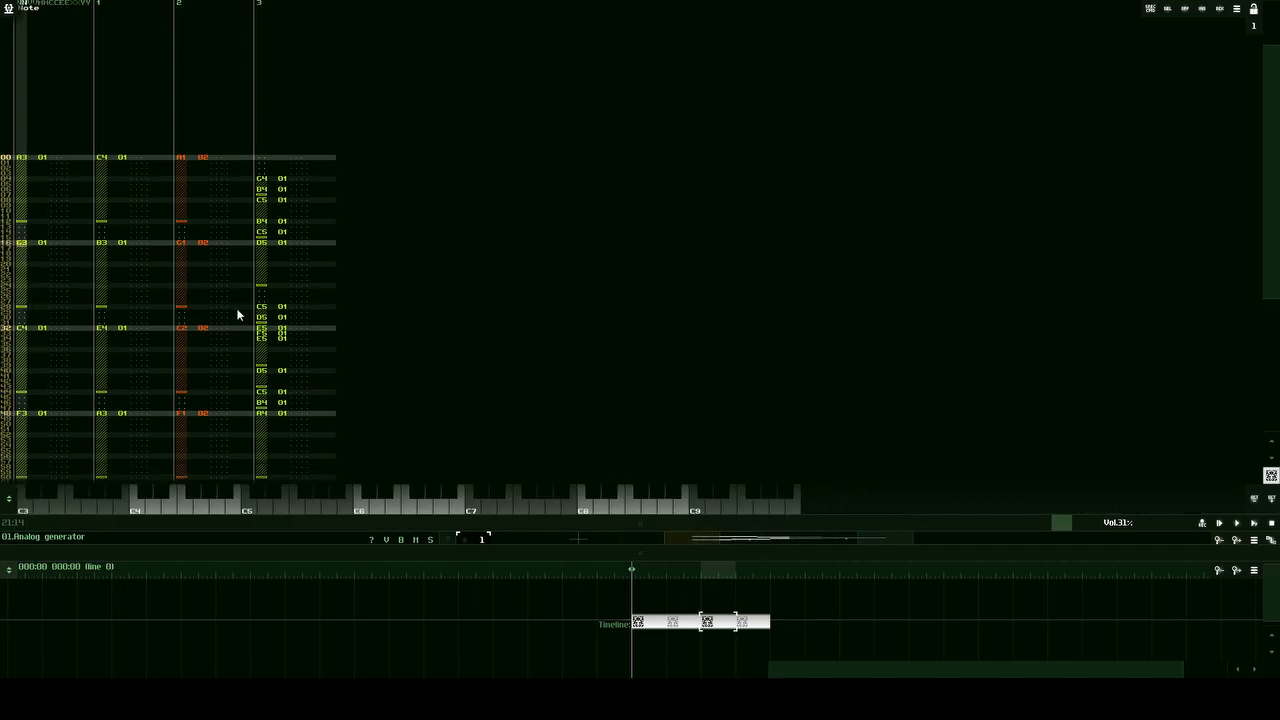
scroll(100, 240, "up", 2)
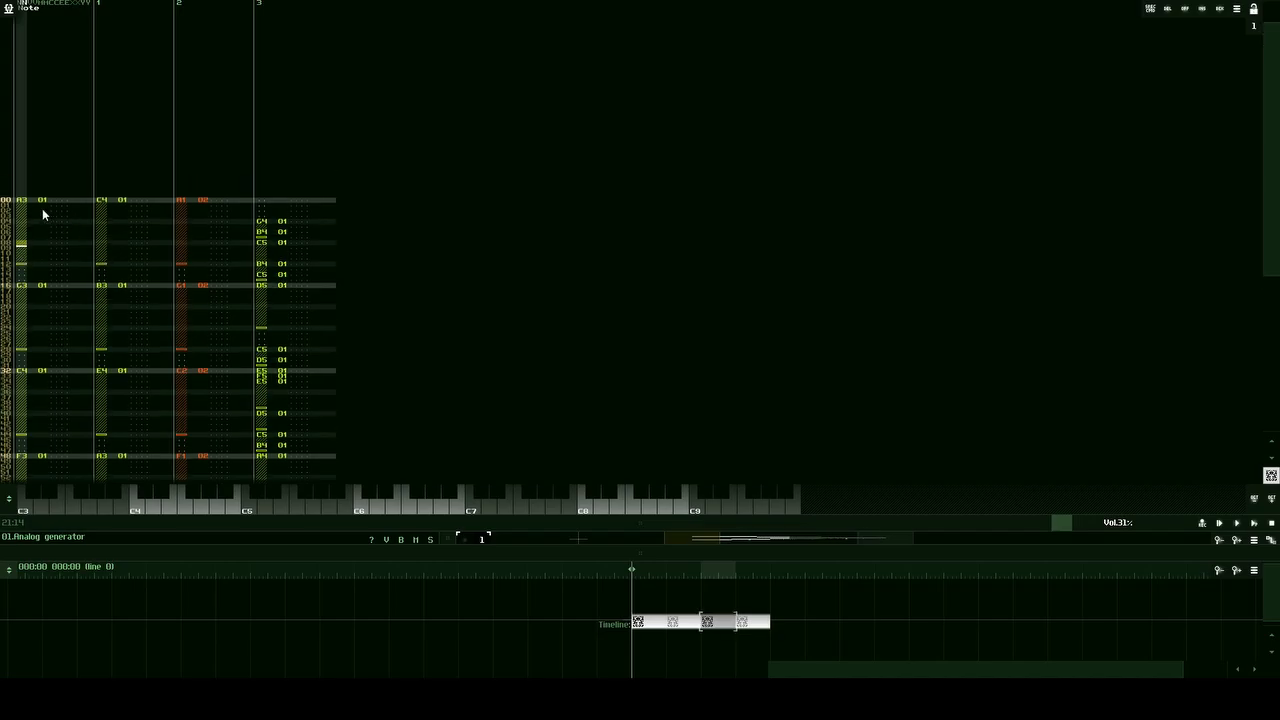
left_click(33, 200)
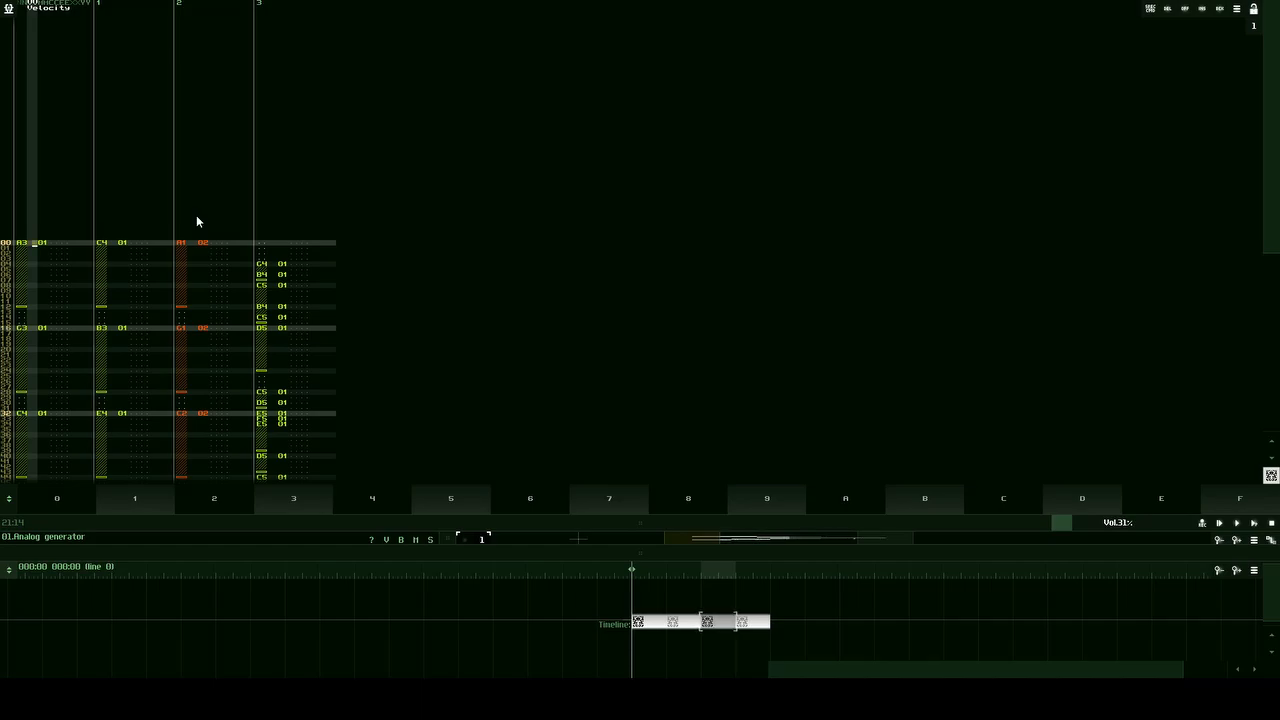
key("Left")
key("Right")
key("space")
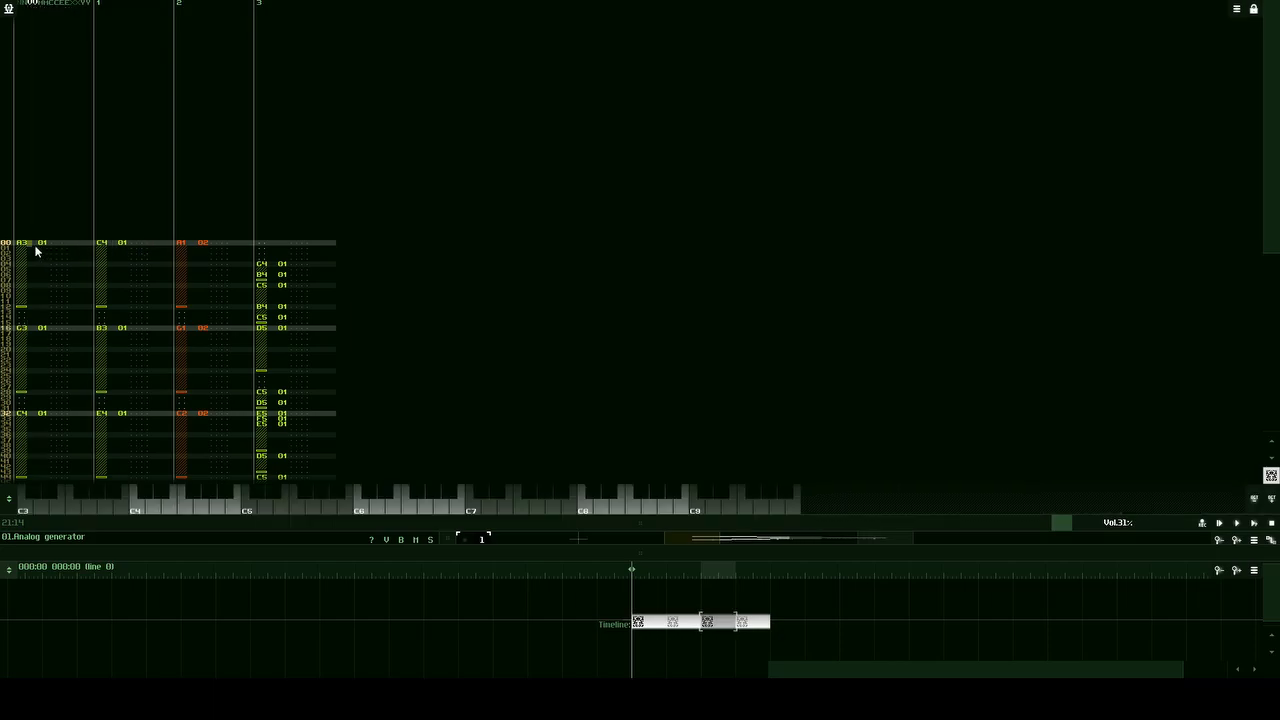
key("space")
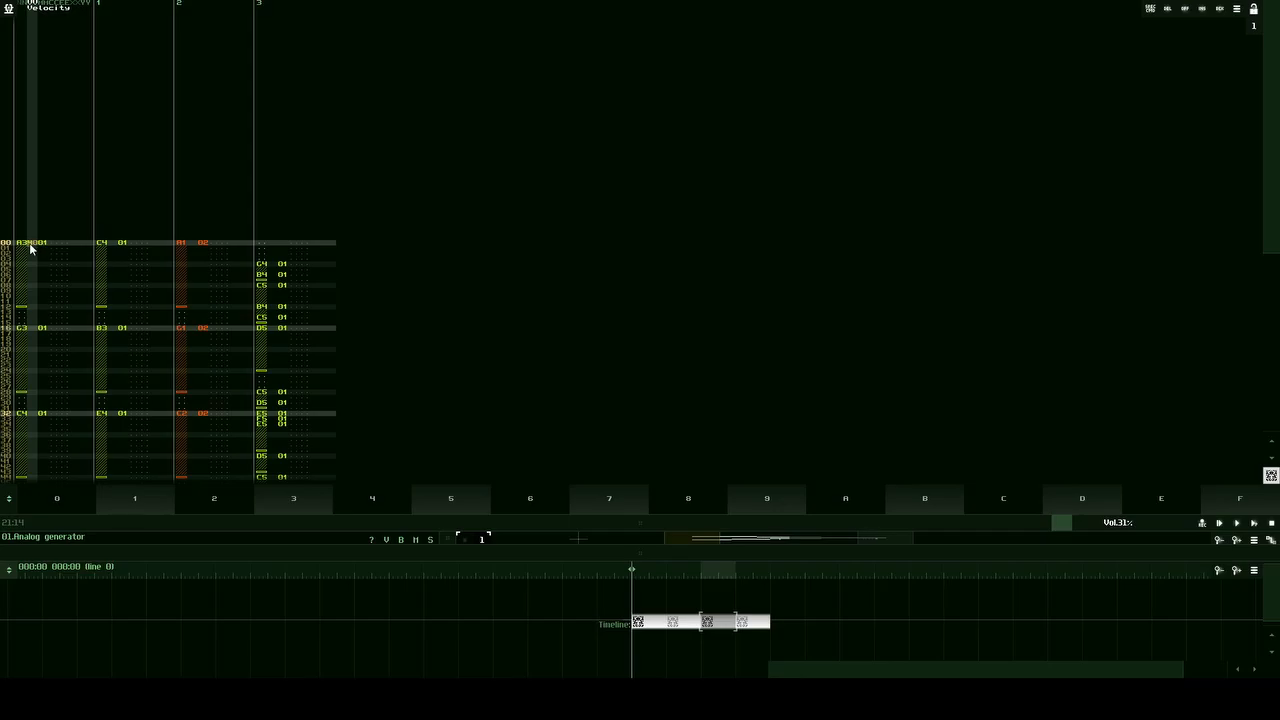
key("Up")
left_click(46, 248)
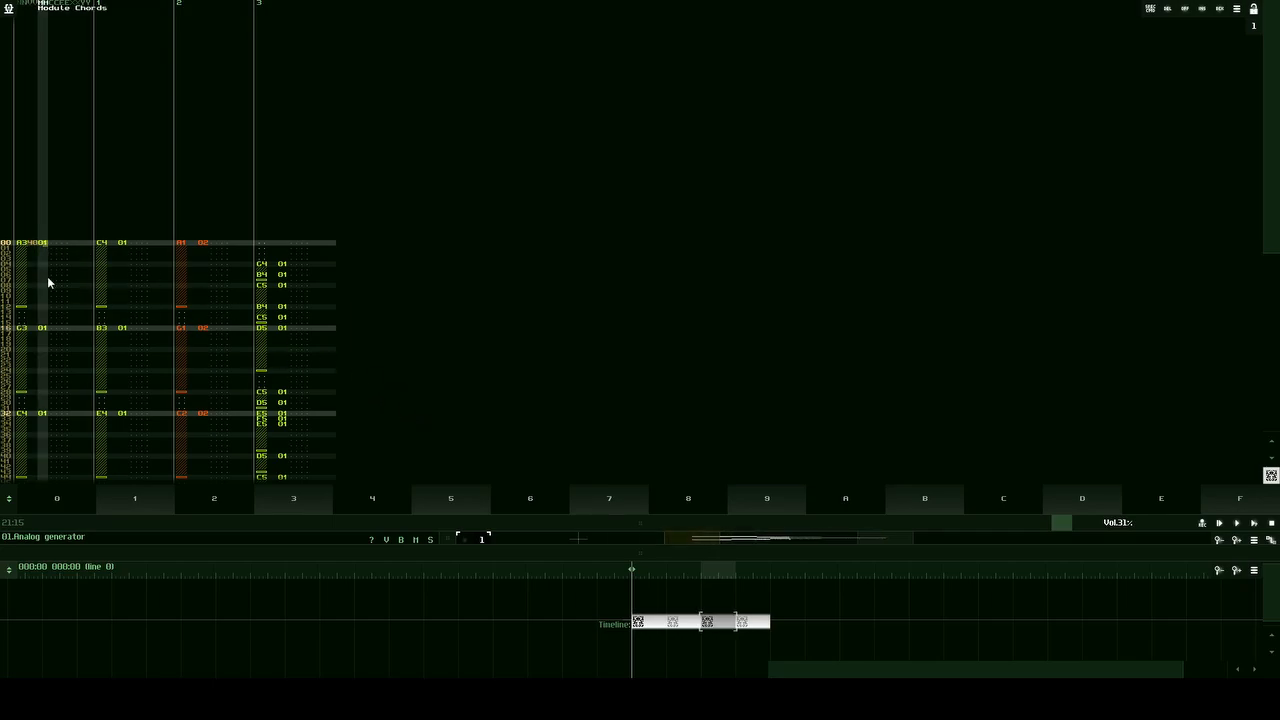
Step: Try different velocity values, such as 80 and 40, on the A3 note at line 0 in track 0
left_click(33, 248)
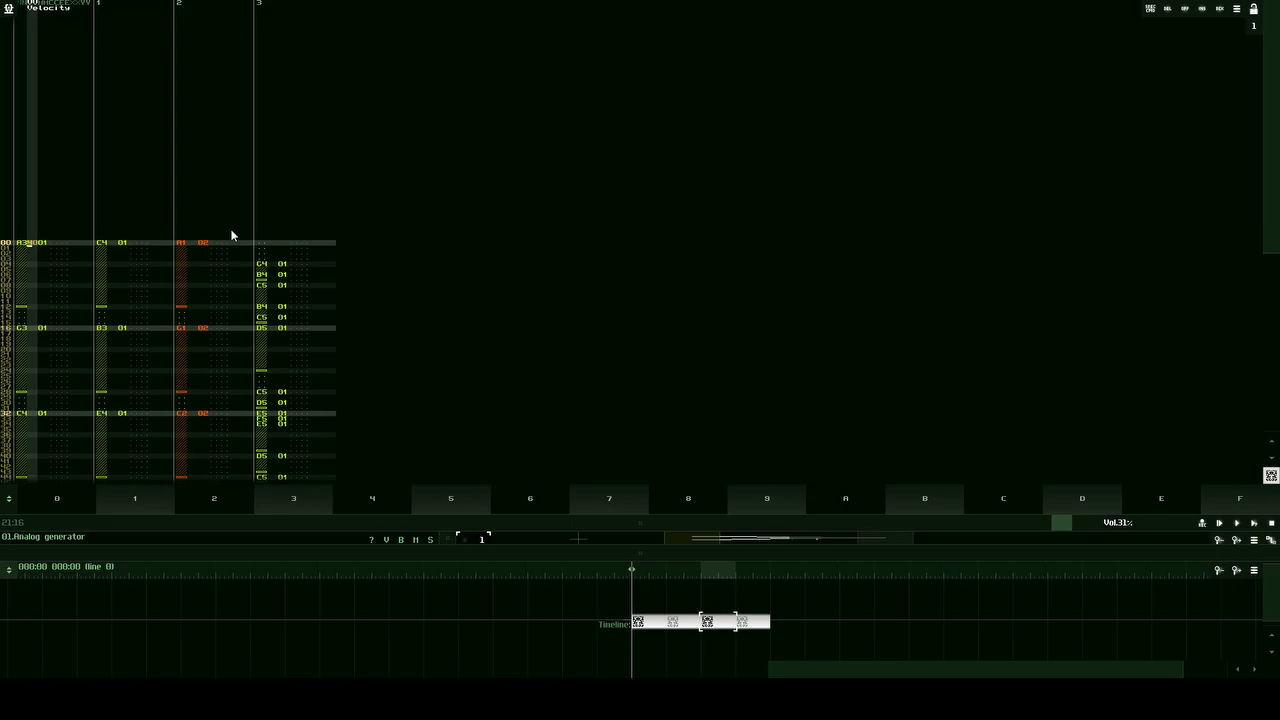
type("8")
left_click(31, 240)
key("Return")
type("4")
key("Up")
type("23")
key("Up")
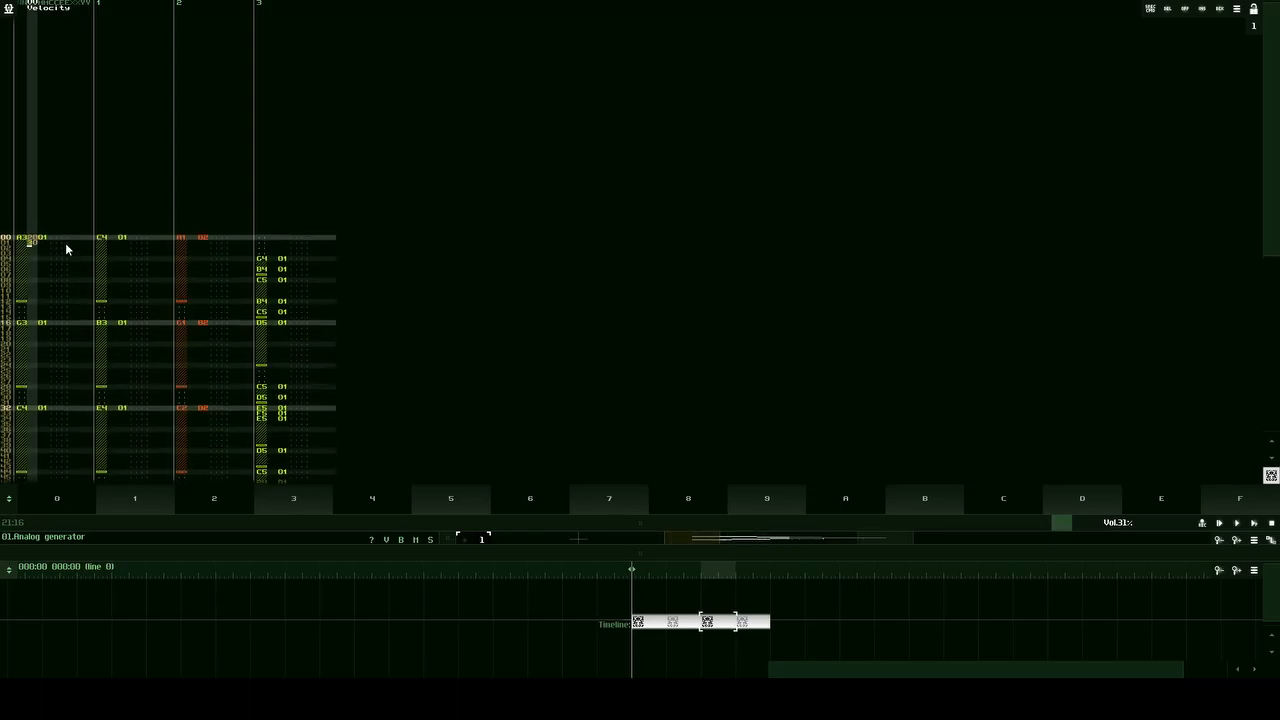
Step: Delete the stray velocity below the first A3 note in track 0 and set that note's velocity to 80
key("Delete")
key("Up")
key("Up")
key("Up")
key("Down")
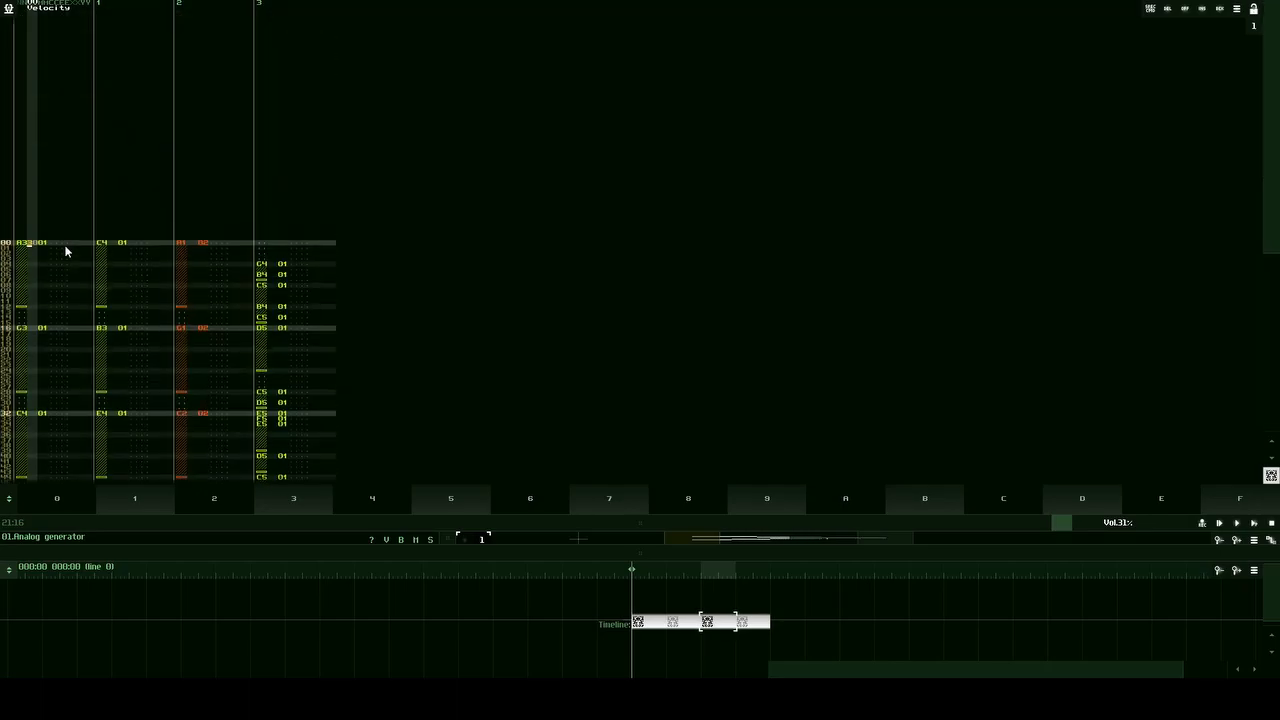
type("7")
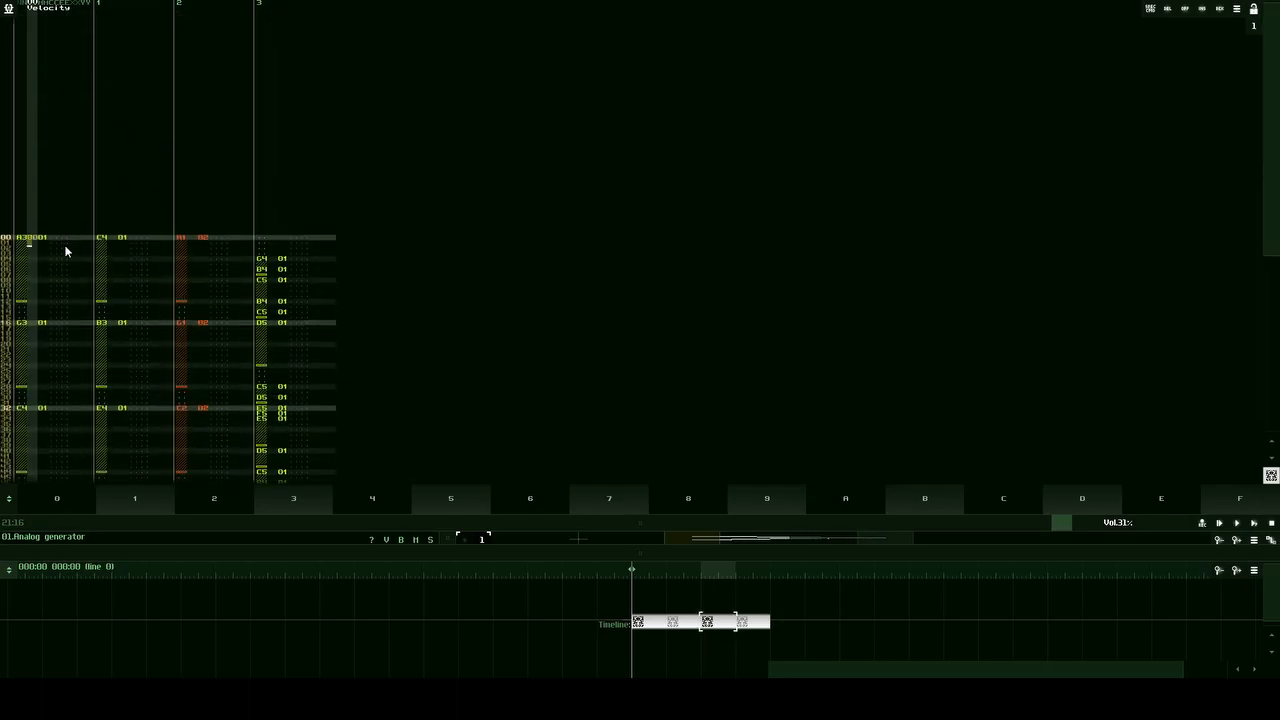
key("Up")
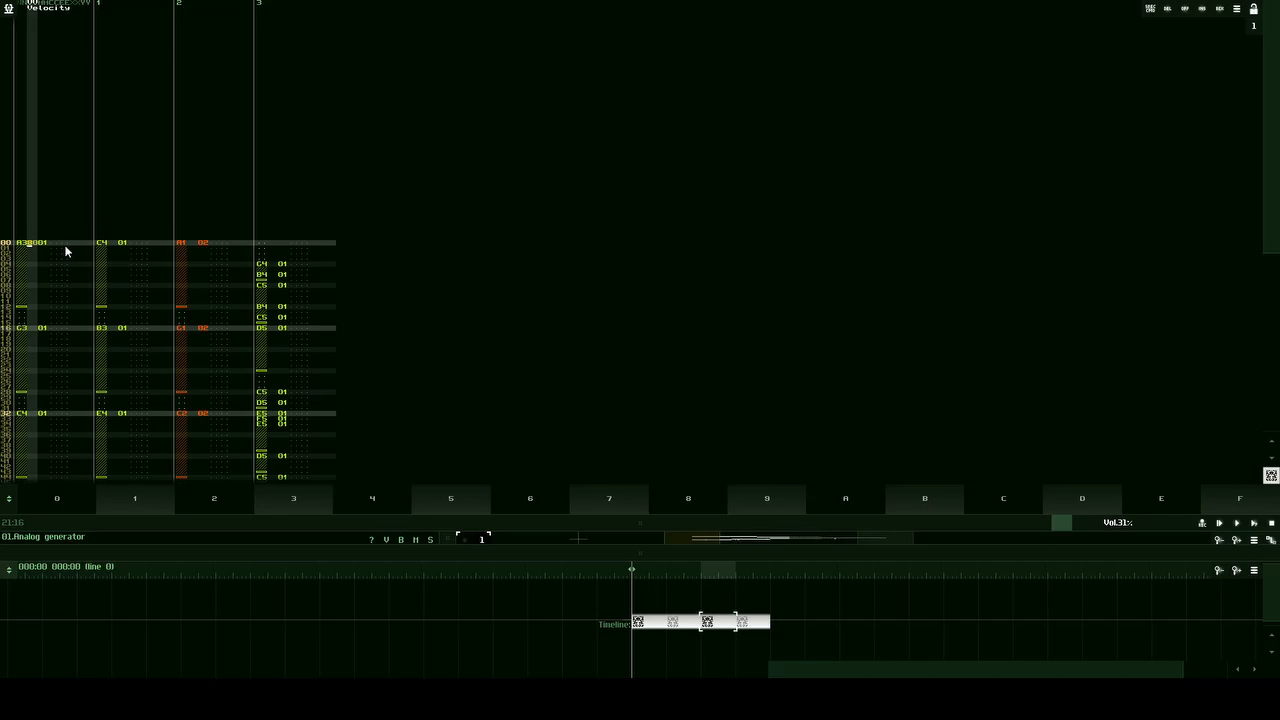
key("Up")
key("Down")
Step: Compare the velocity columns of the first notes in tracks 0 and 1
scroll(276, 312, "down", 6)
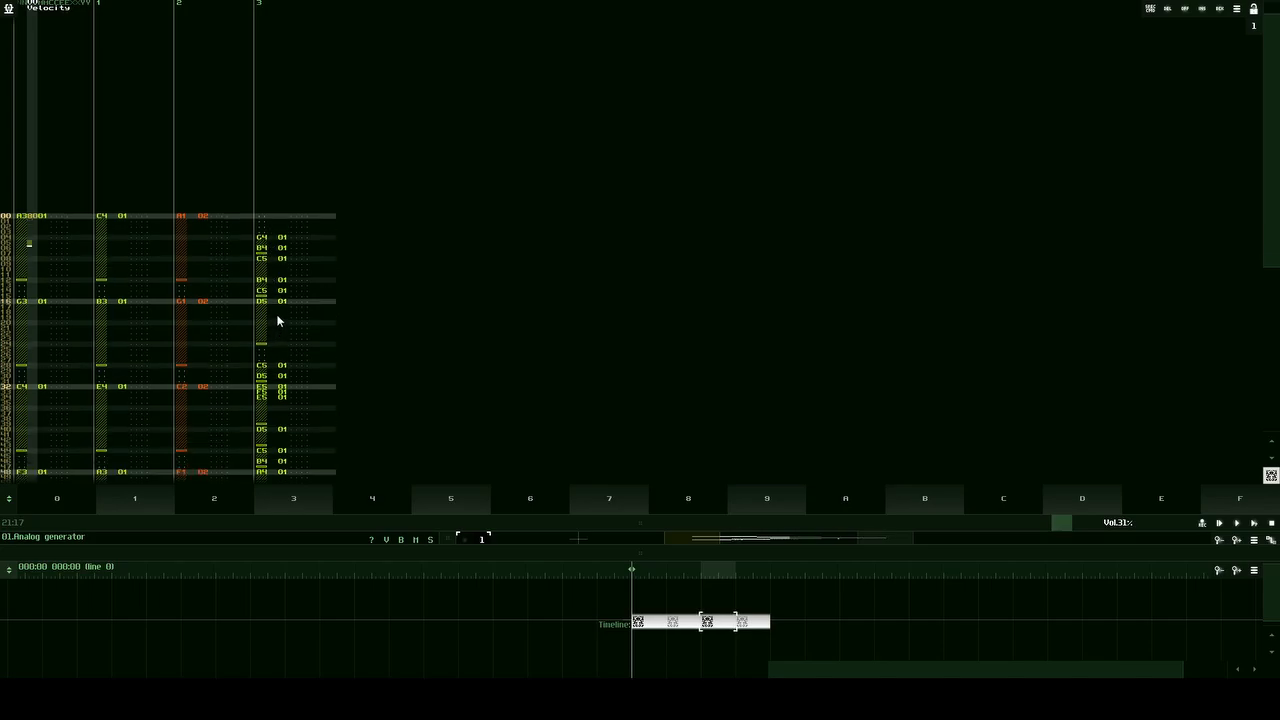
scroll(276, 345, "up", 6)
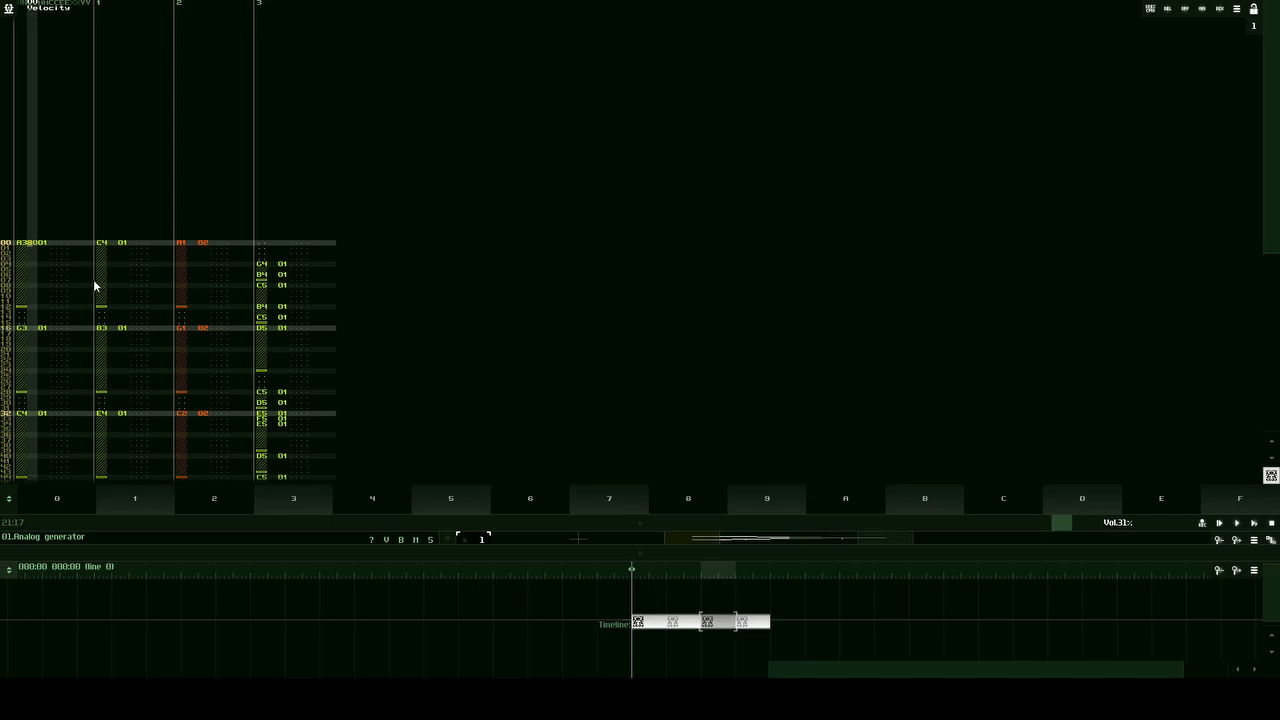
scroll(42, 269, "down", 2)
scroll(41, 268, "up", 2)
key("Left")
key("Right")
left_click_drag(100, 246, 113, 248)
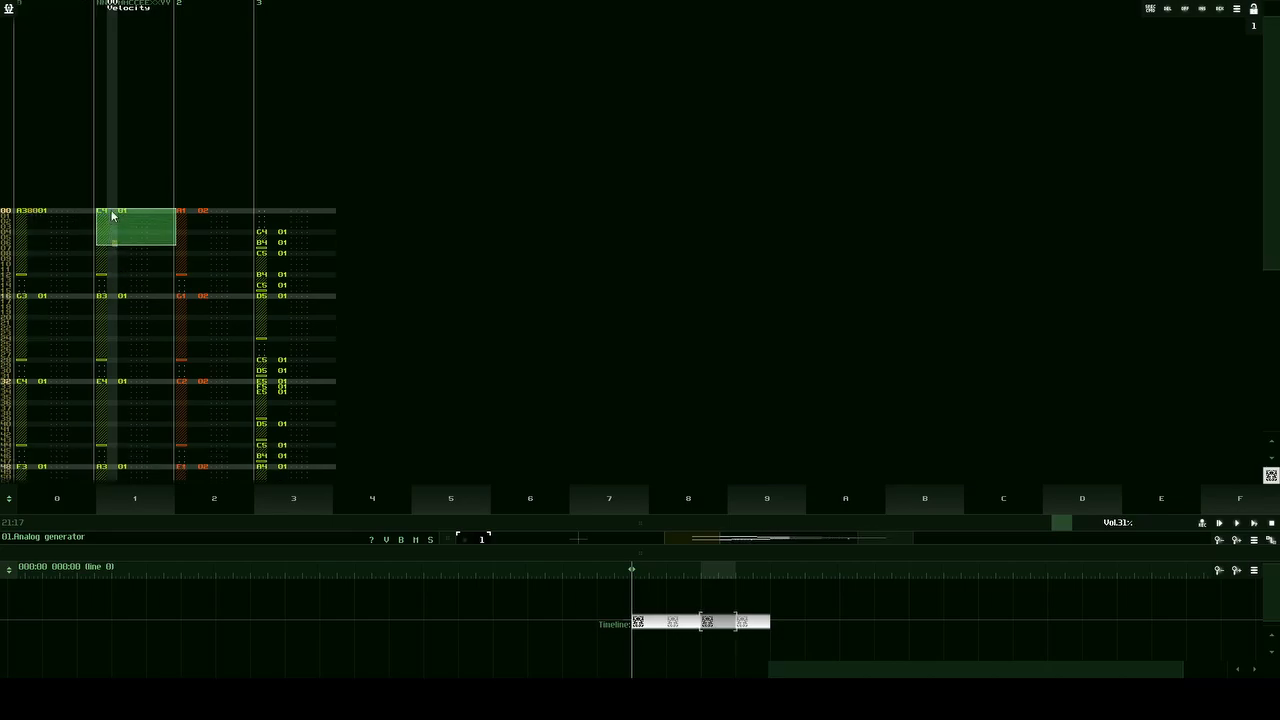
left_click(35, 215)
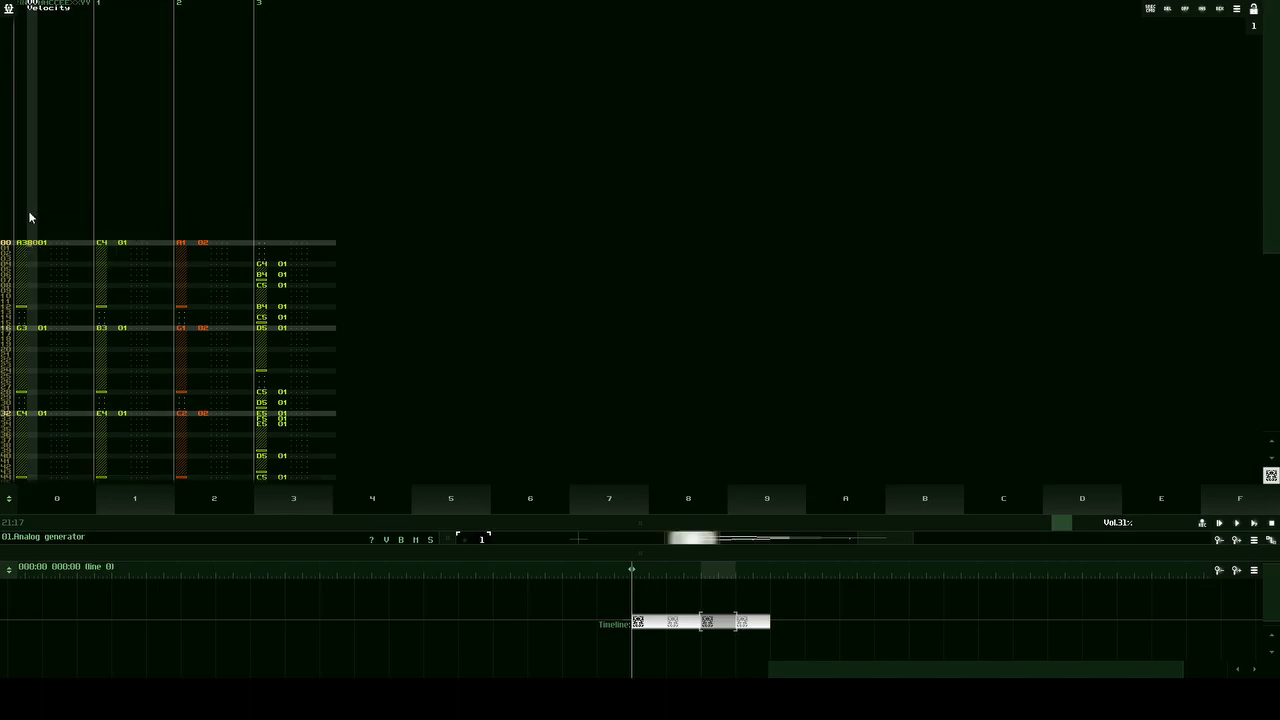
Step: Set velocity 40 on the chord notes at lines 0 and 16 in tracks 0 and 1
type("4")
left_click(109, 238)
type("40")
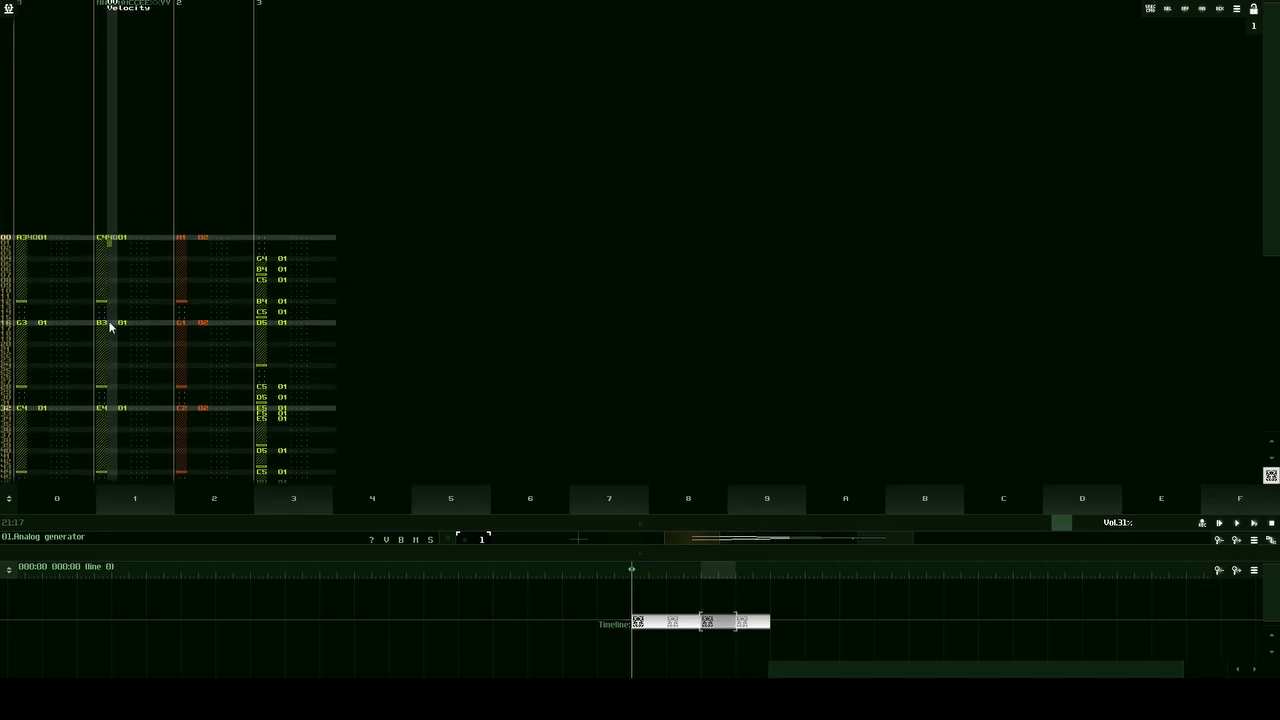
left_click(110, 323)
type("40")
left_click(30, 240)
type("4")
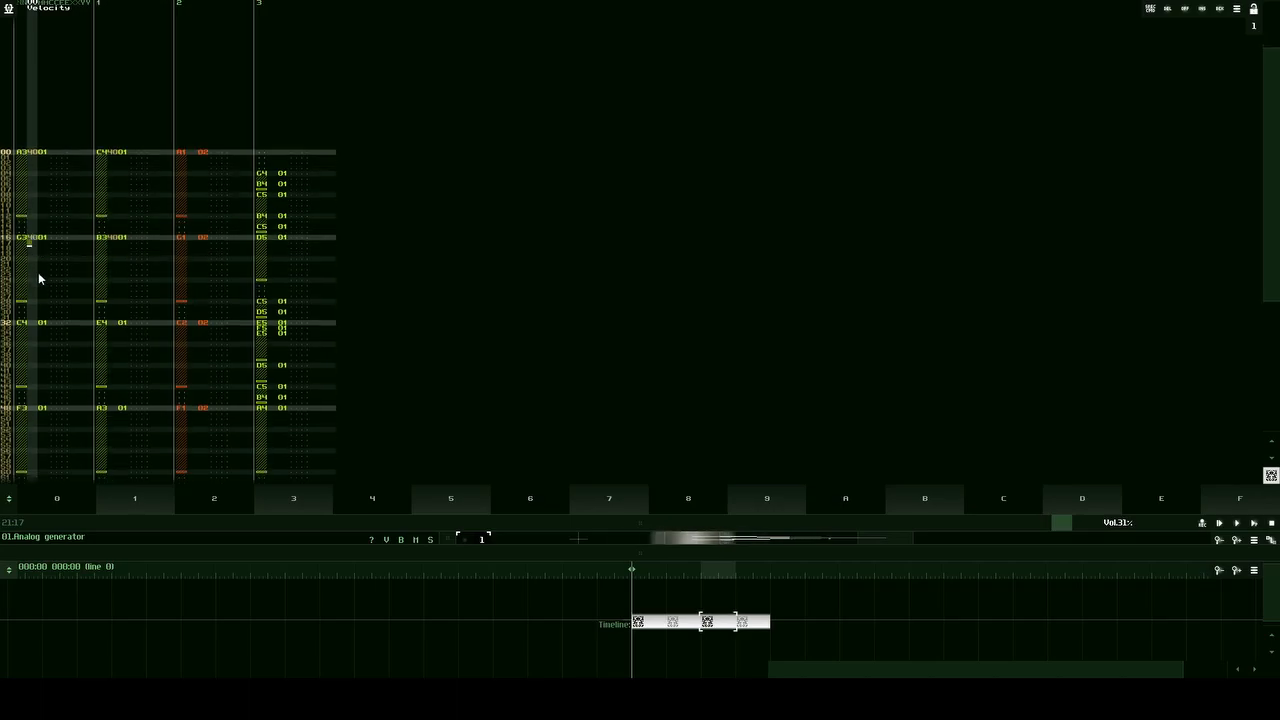
Step: Set velocity 40 on the chord notes at lines 32 and 48 in tracks 0 and 1
left_click(34, 325)
type("4")
left_click(108, 241)
type("40")
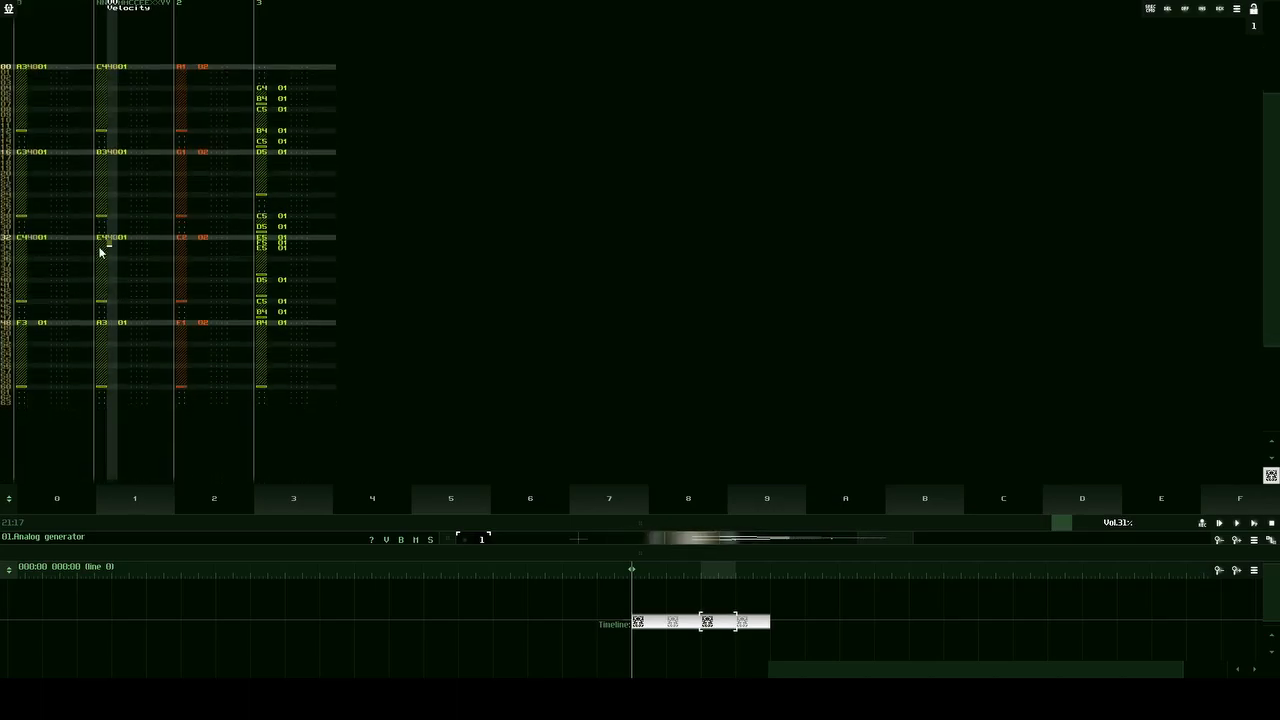
left_click(30, 328)
type("4")
left_click(114, 243)
type("4")
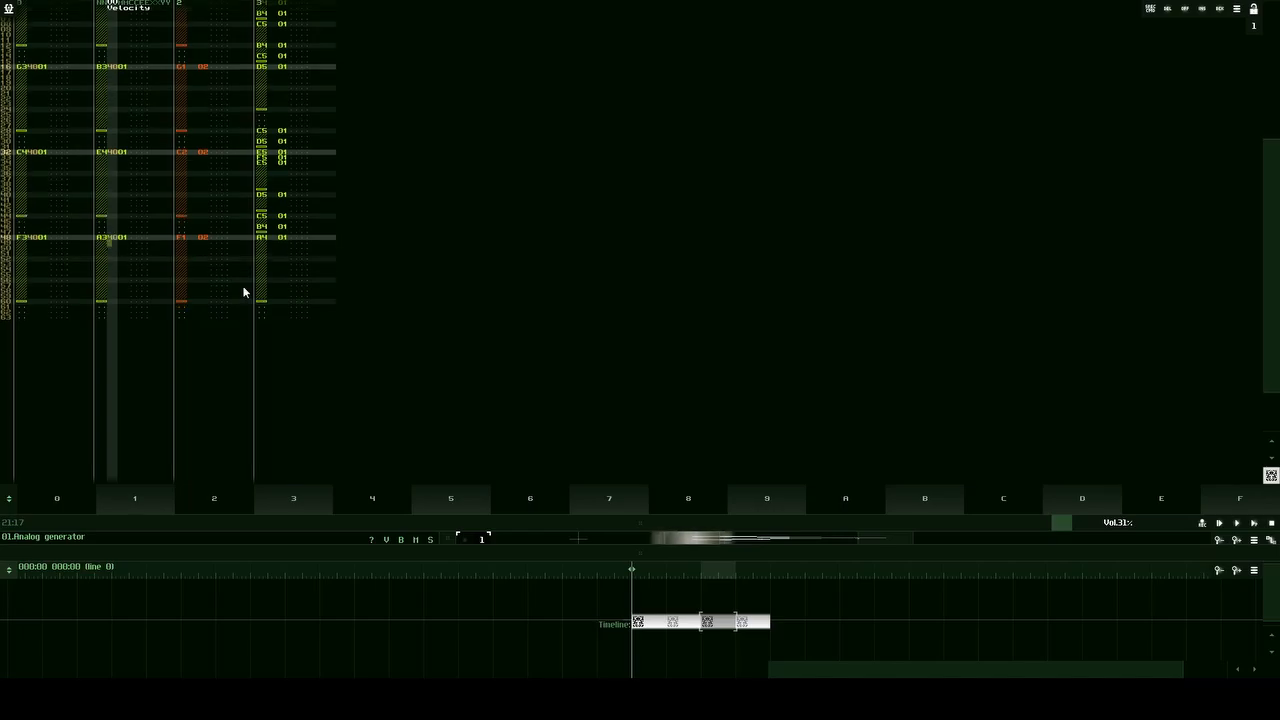
Step: Play the third pattern to hear the lowered chord velocities, and stop playback
left_click(1255, 523)
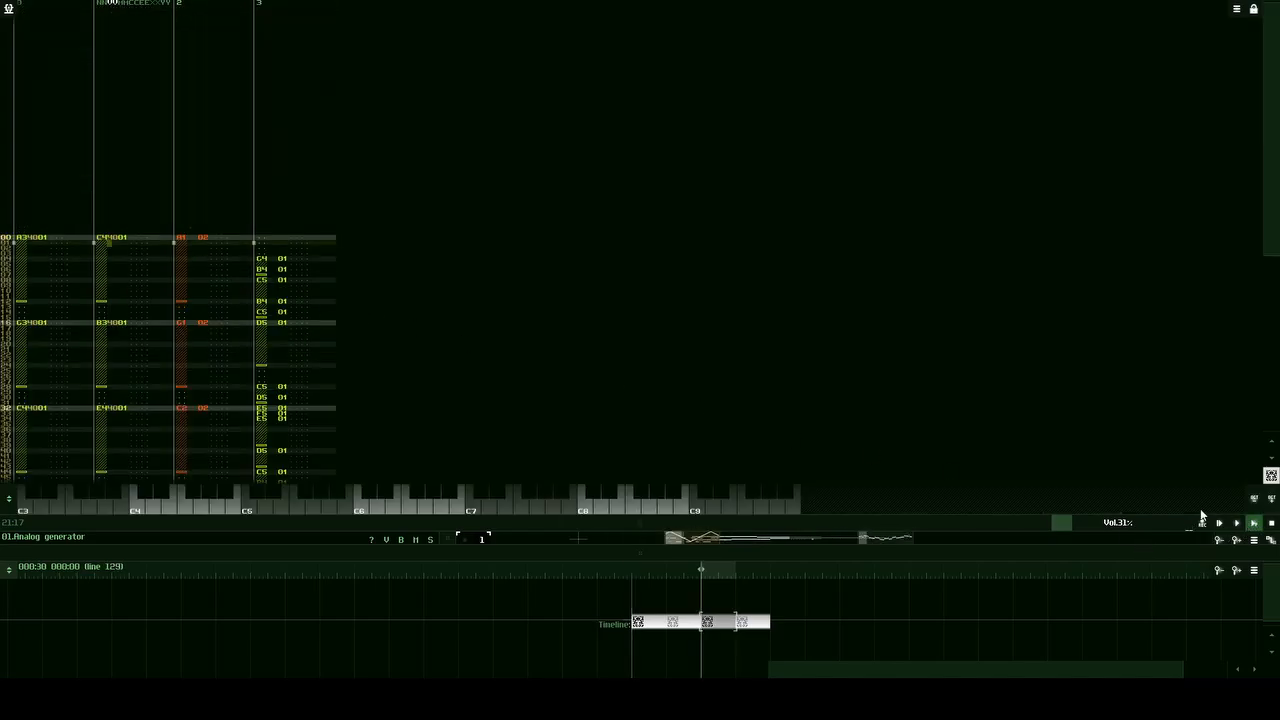
left_click(1271, 523)
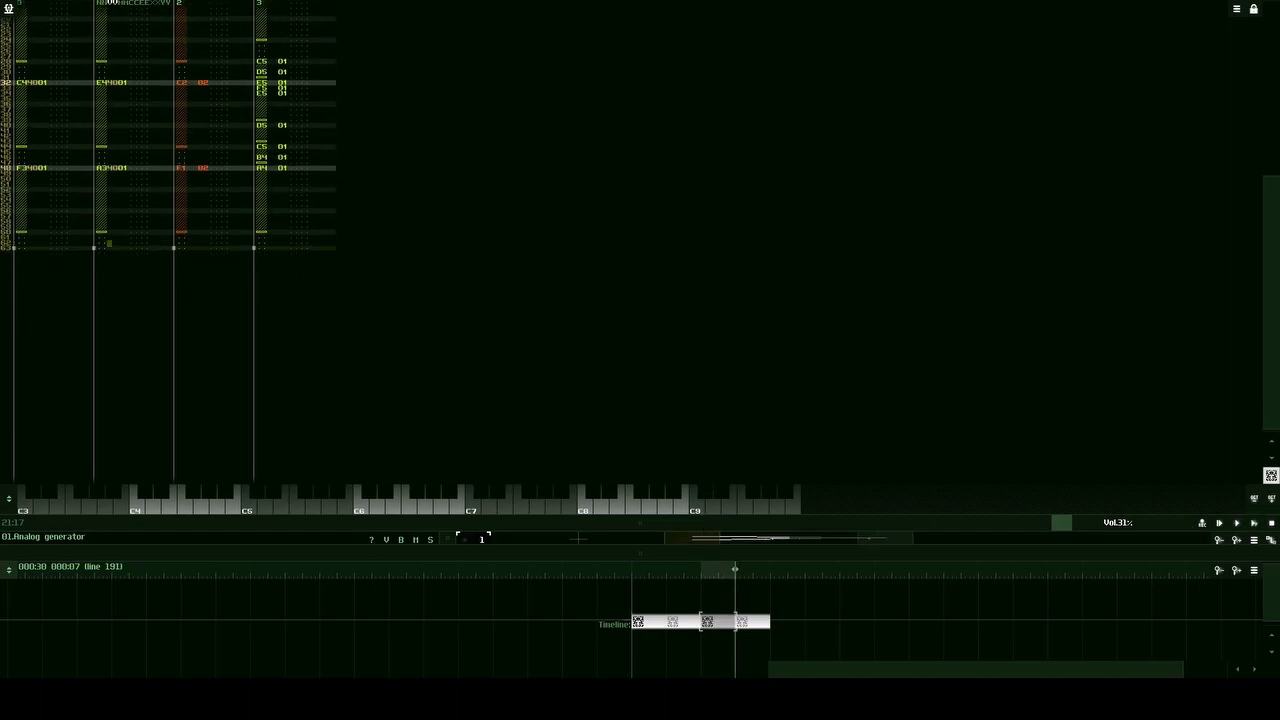
scroll(336, 378, "up", 5)
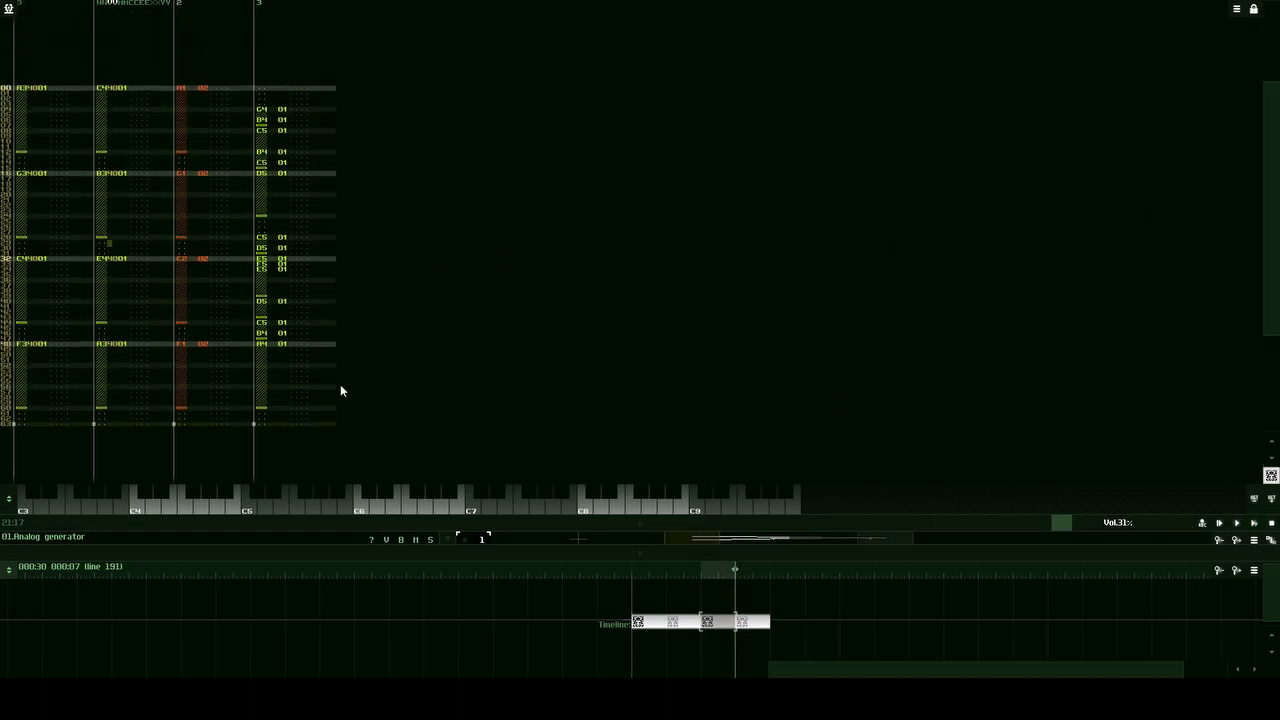
Step: Replace the cloned fourth pattern on the timeline with an independent copy of the third pattern, using an enlarged timeline
left_click(752, 622)
left_click_drag(776, 555, 800, 447)
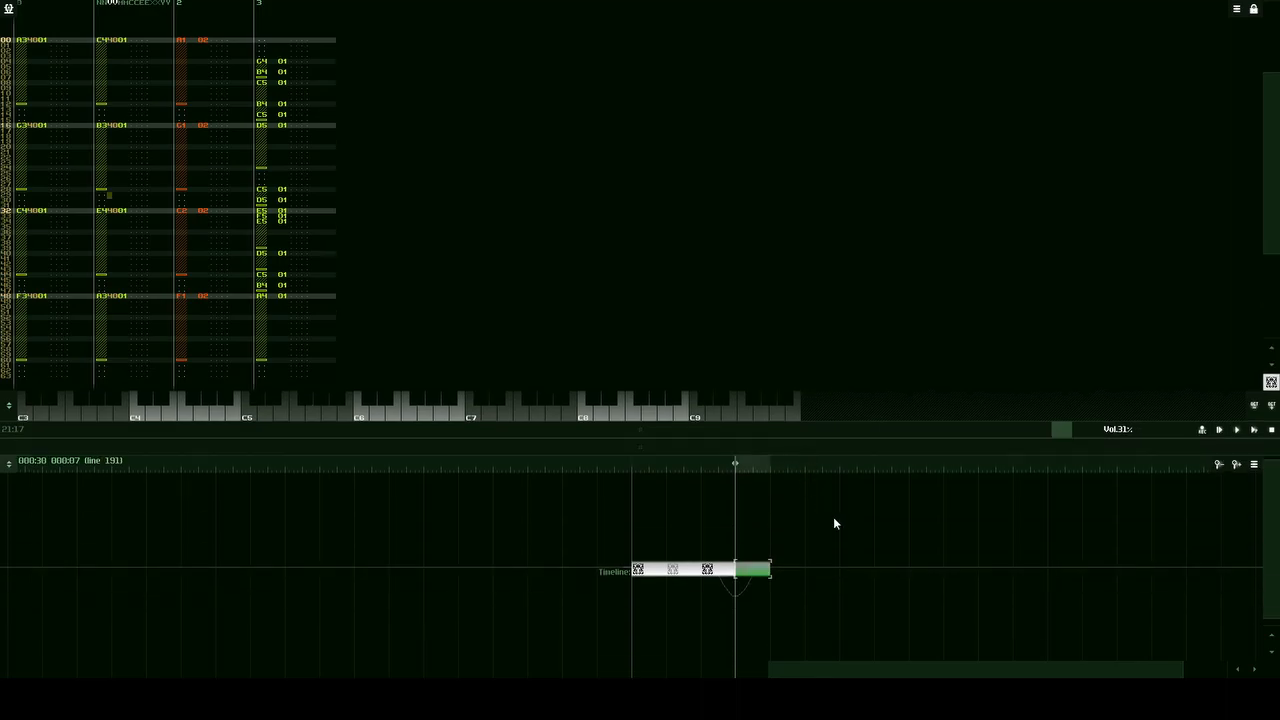
left_click_drag(826, 537, 731, 622)
key("Delete")
left_click(720, 571)
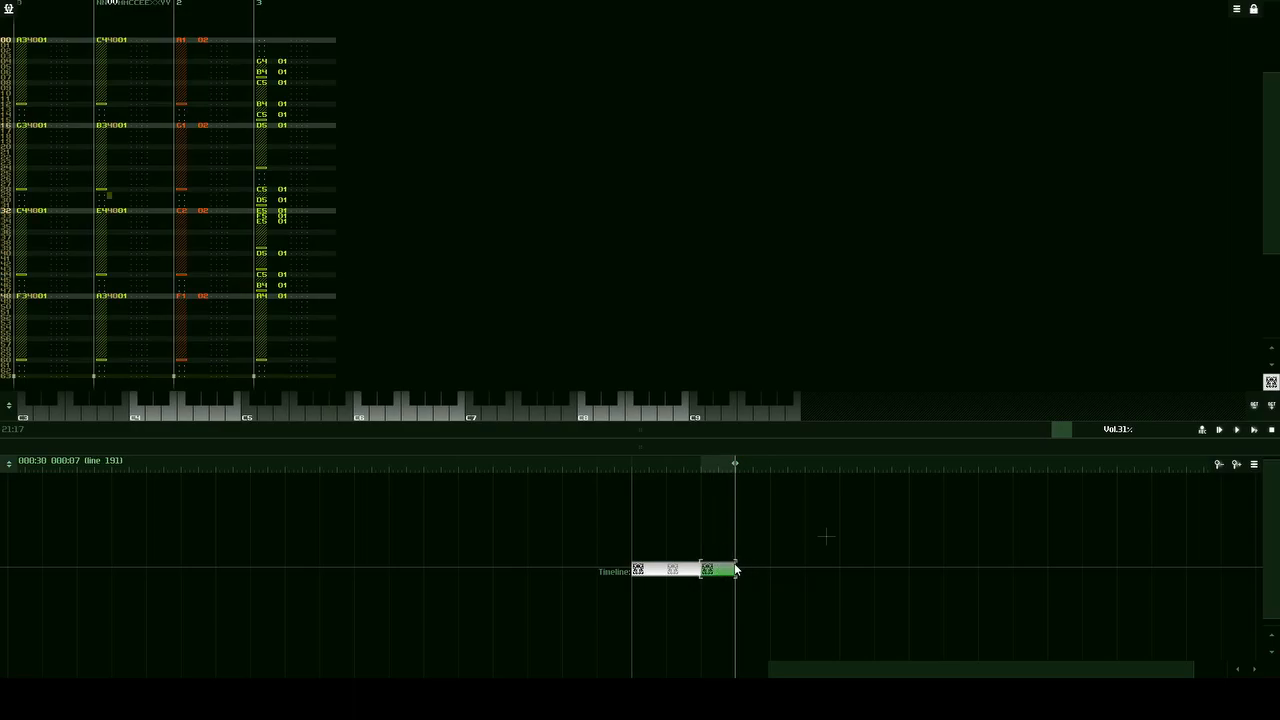
left_click(758, 570)
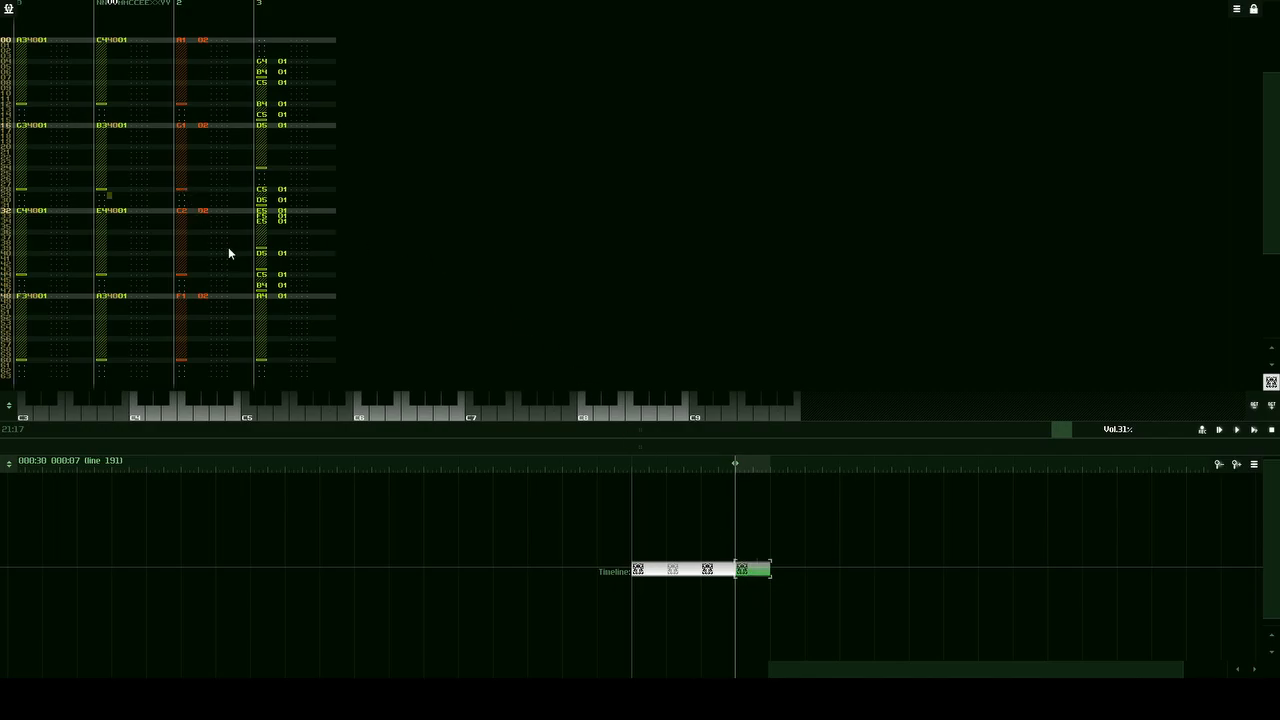
Step: Bring back the module view above the timeline and compare the third pattern with its copy in the fourth slot
mouse_move(757, 435)
left_mouse_down()
mouse_move(760, 487)
mouse_move(755, 421)
left_mouse_up()
left_click(741, 604)
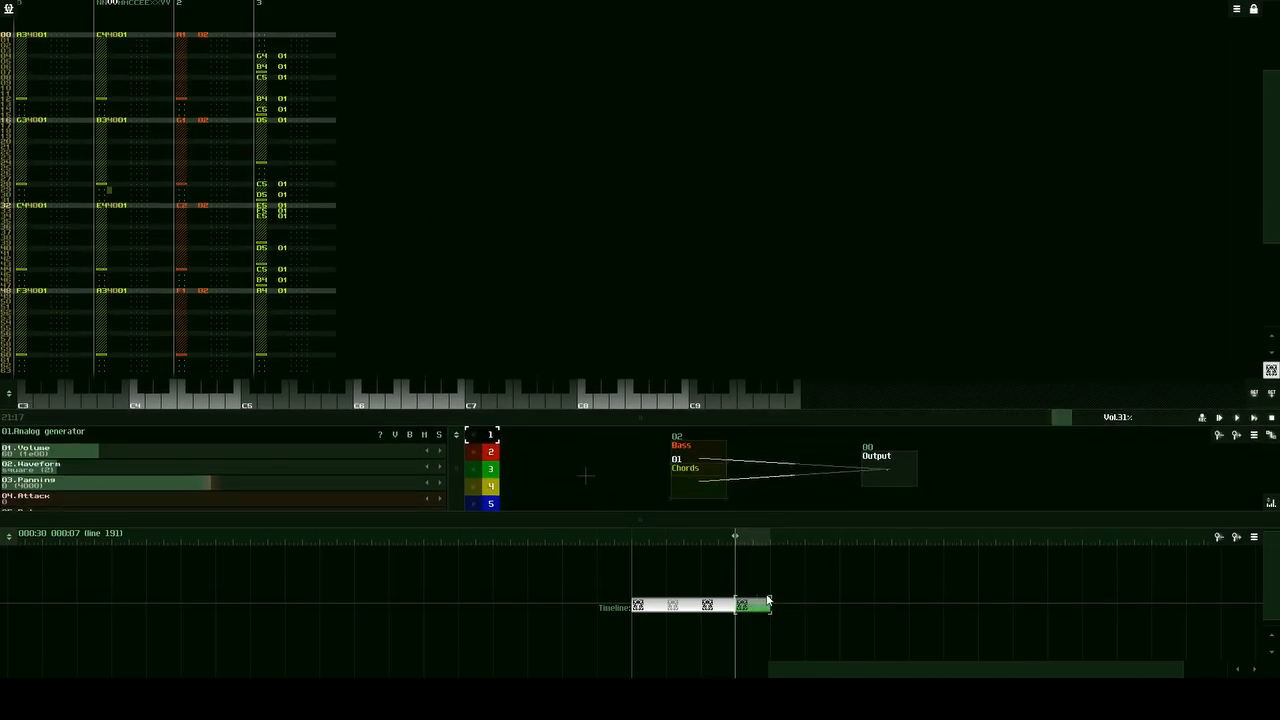
left_click(722, 610)
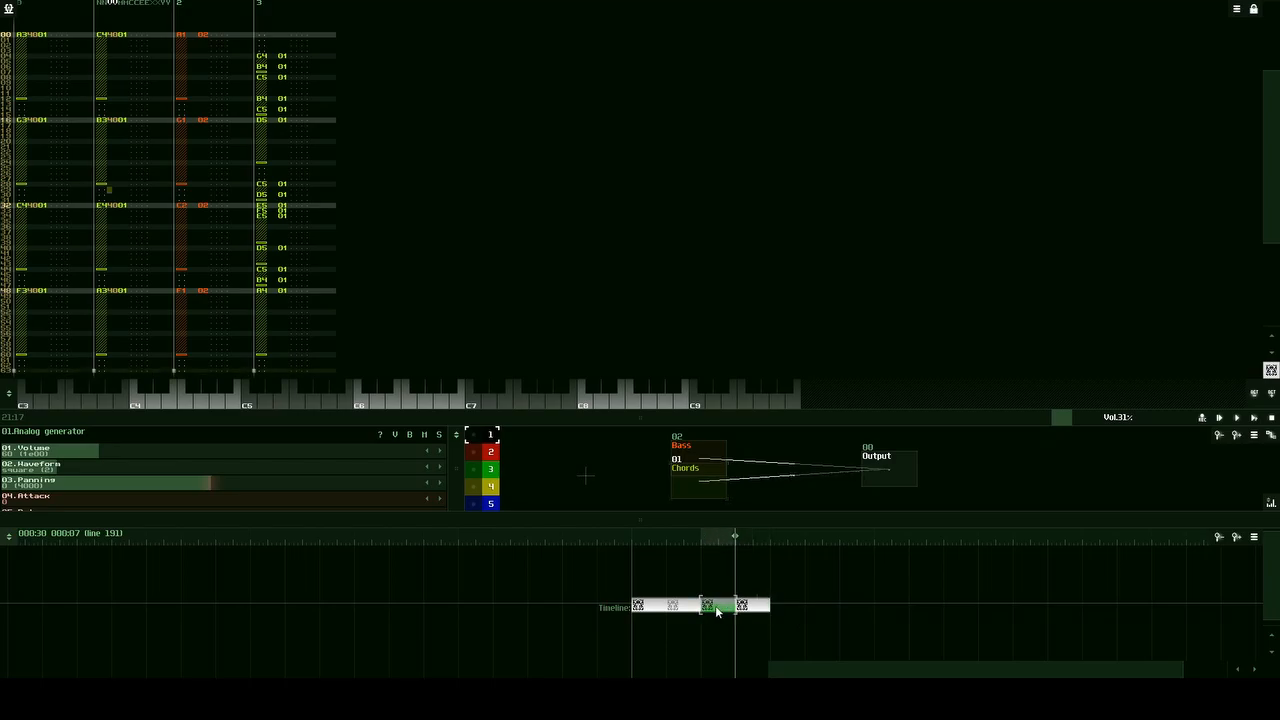
left_click(767, 605)
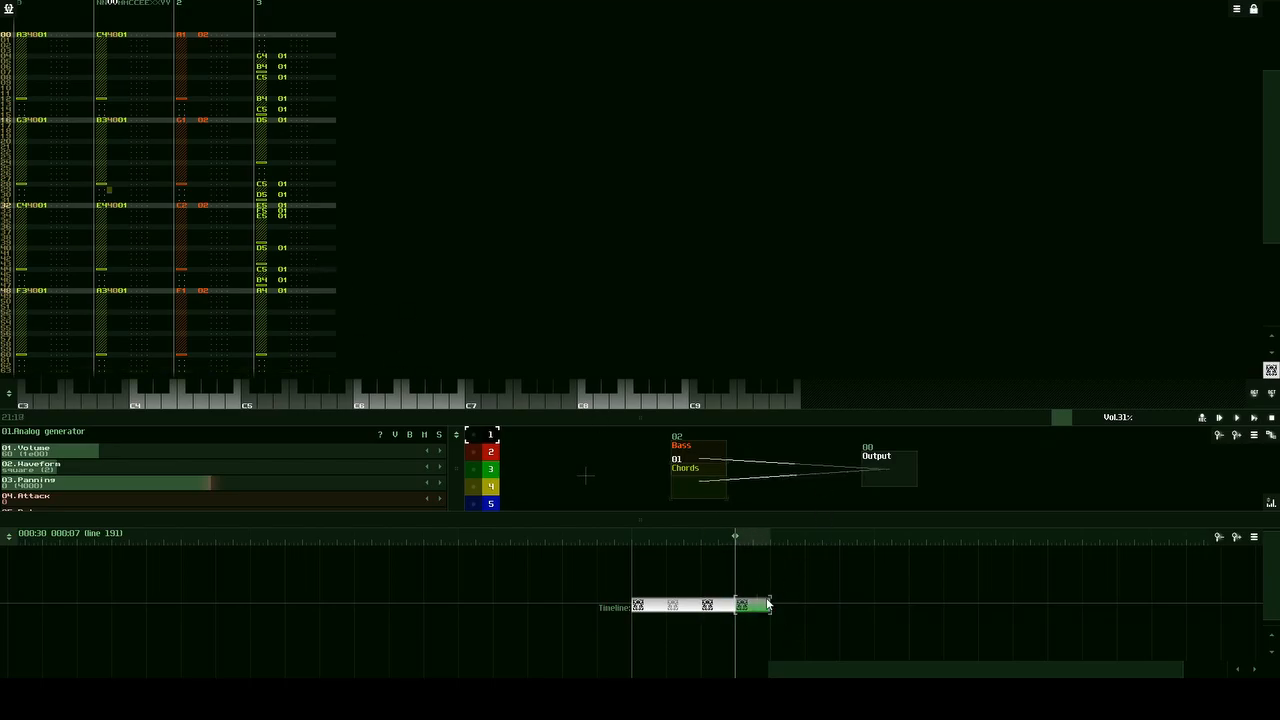
scroll(315, 245, "down", 3)
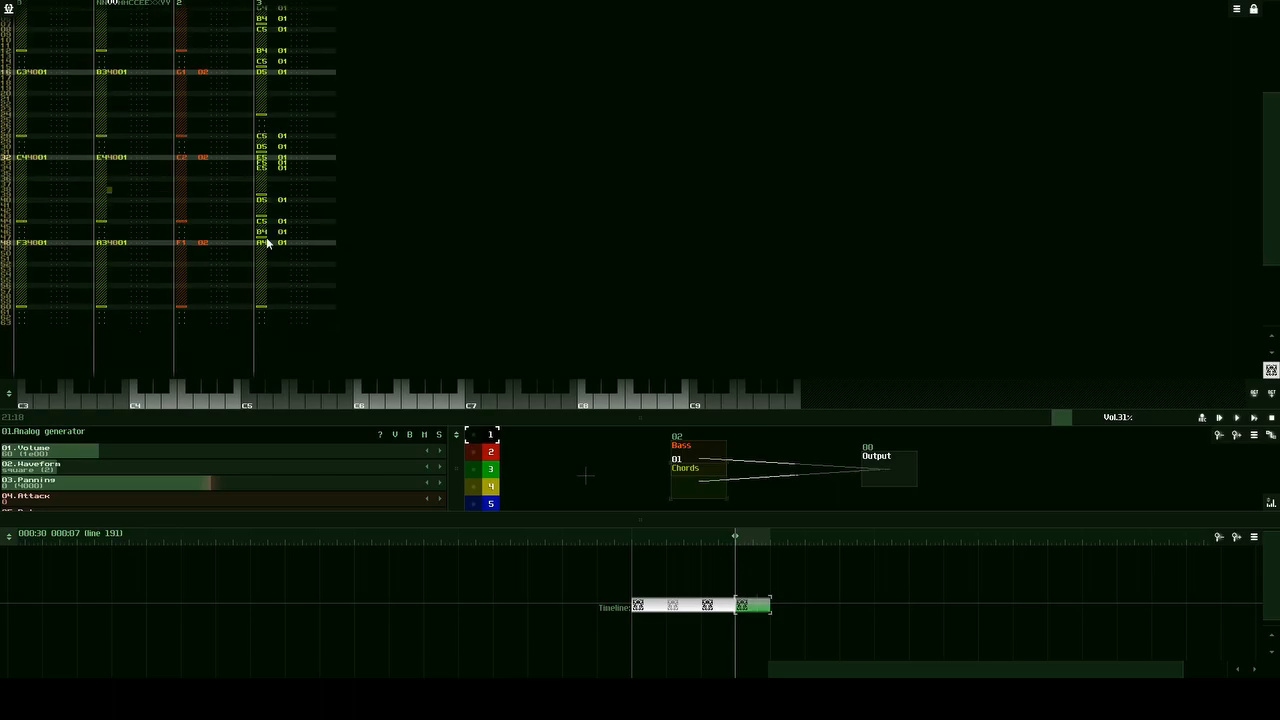
right_click(808, 583)
left_click(758, 617)
left_click_drag(807, 568, 687, 634)
left_click(790, 600)
scroll(272, 281, "up", 5)
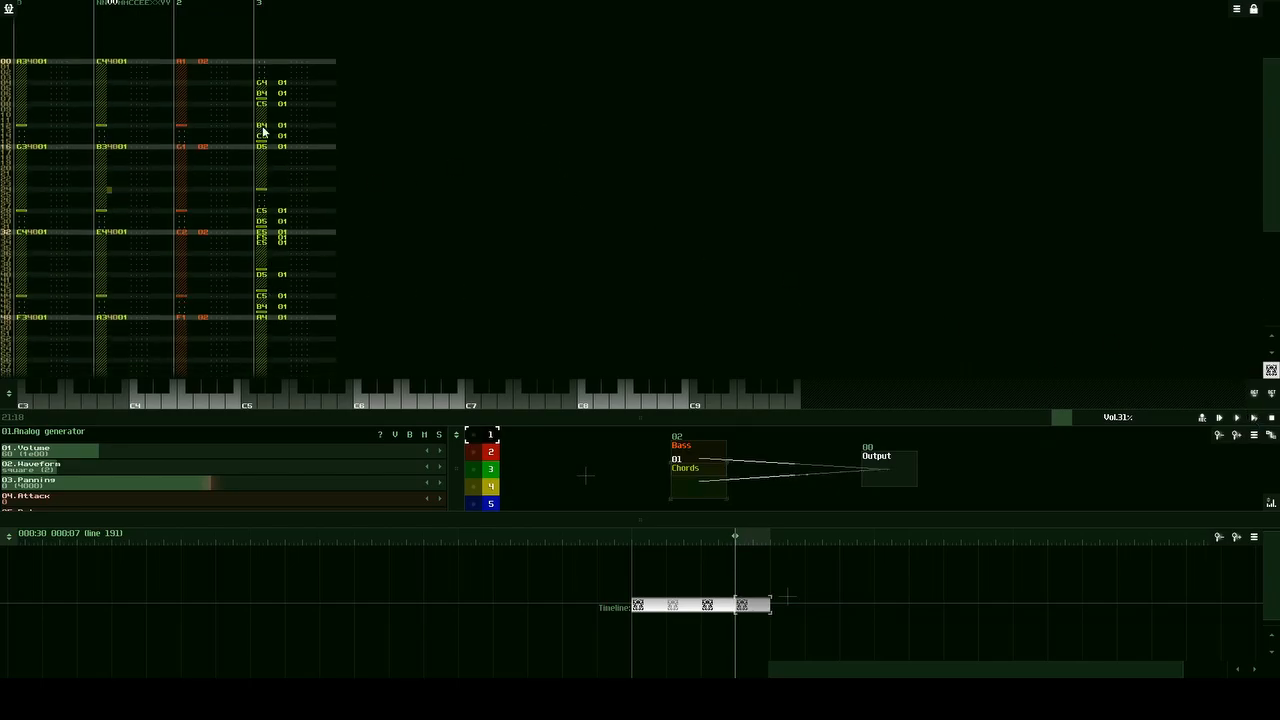
Step: Play the copied fourth pattern and stop playback near its end
left_click(1254, 418)
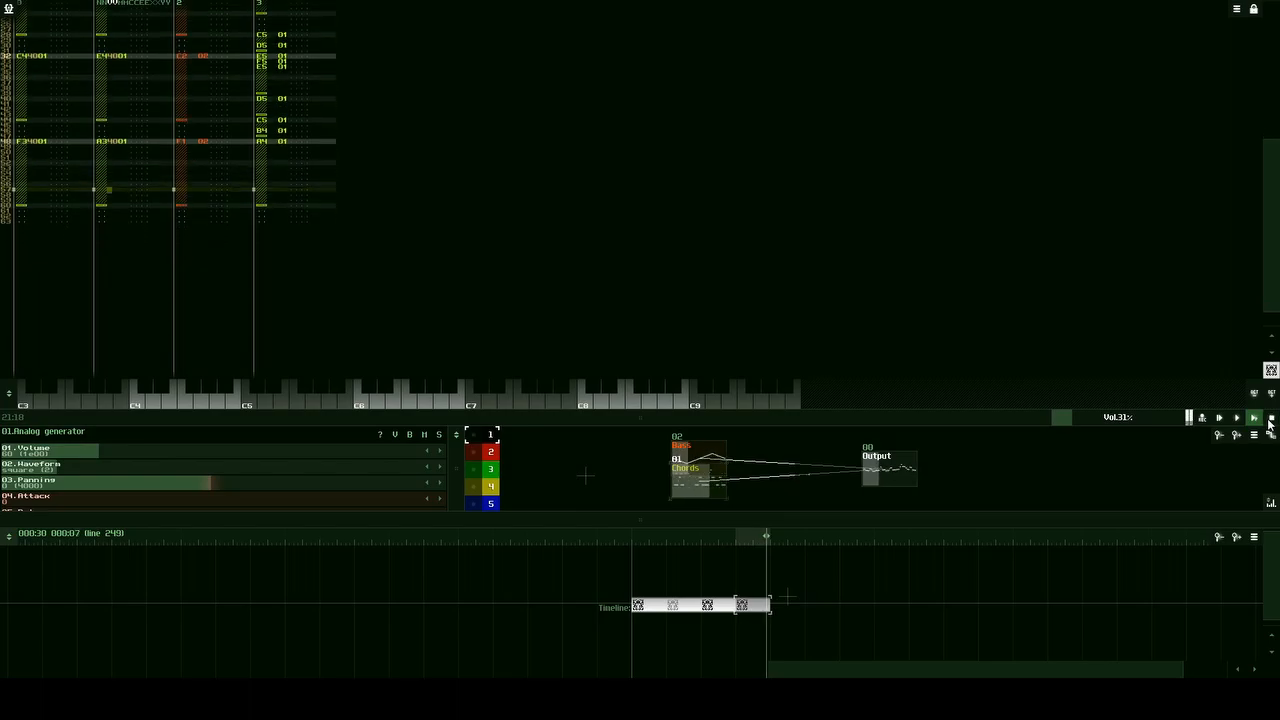
left_click(1270, 419)
scroll(289, 177, "up", 5)
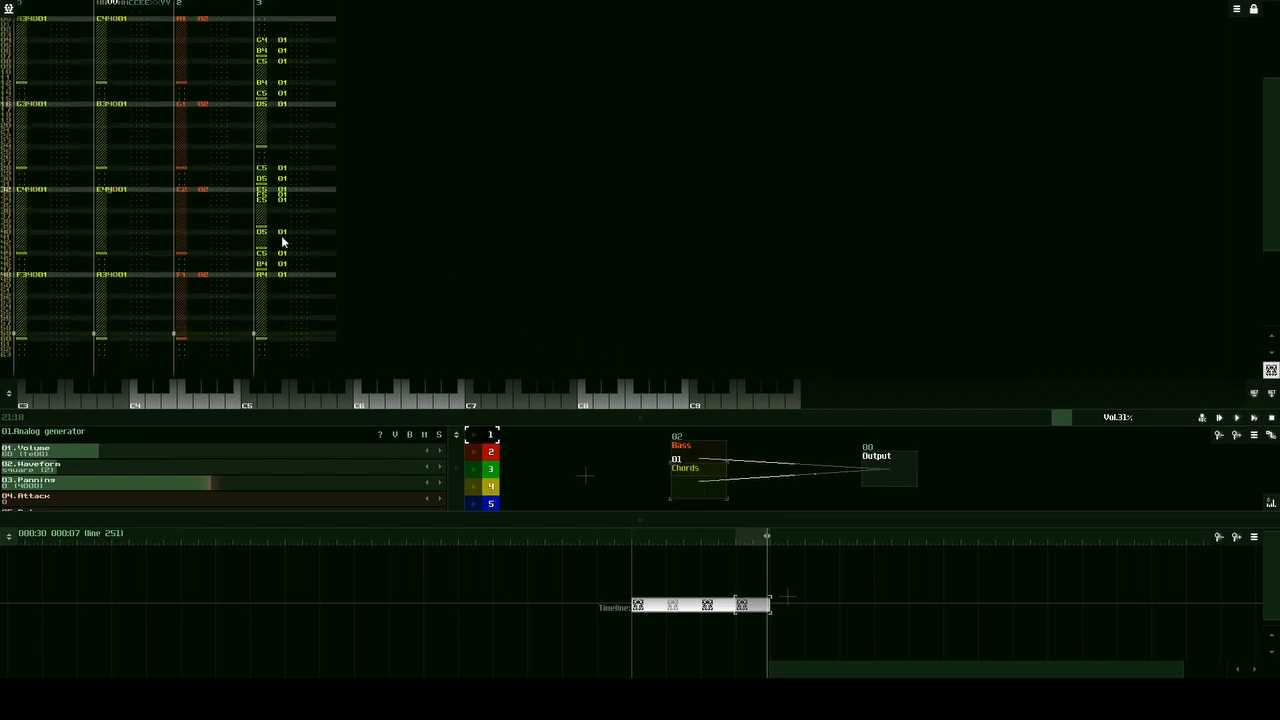
Step: Highlight the melody notes in track 3 from line 40 to line 48 and examine them
left_click_drag(257, 233, 281, 285)
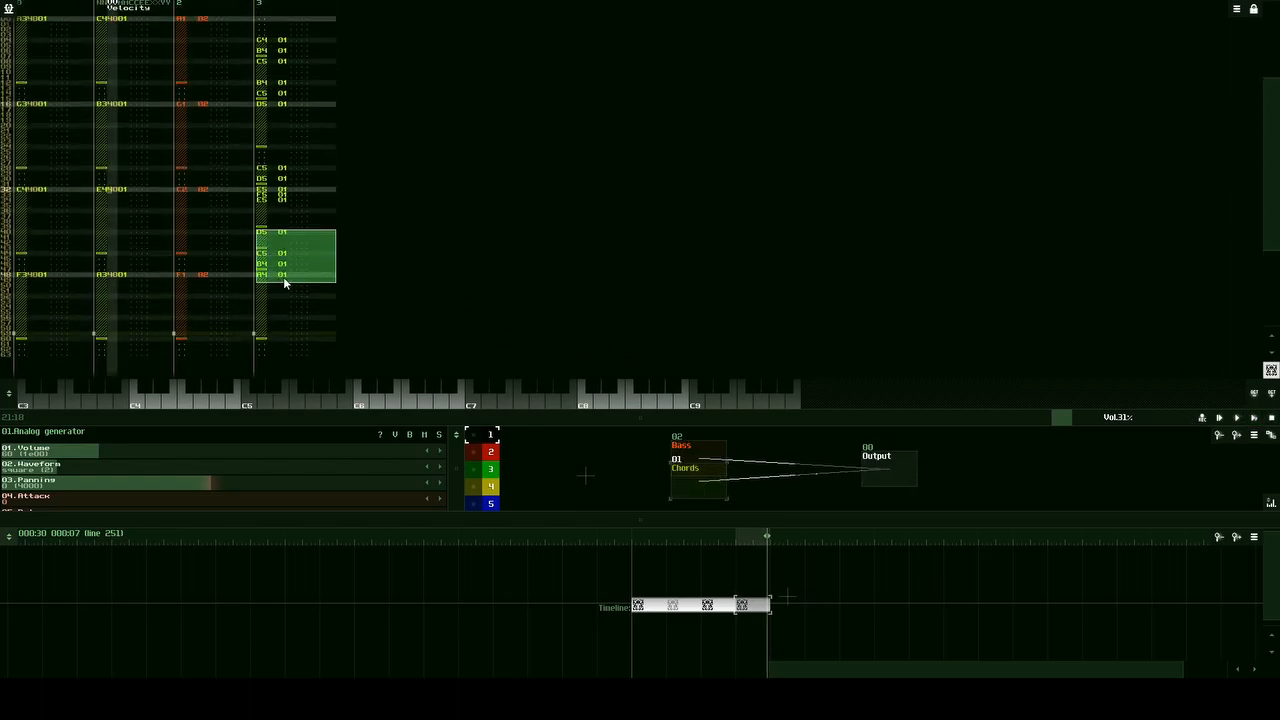
scroll(290, 282, "down", 4)
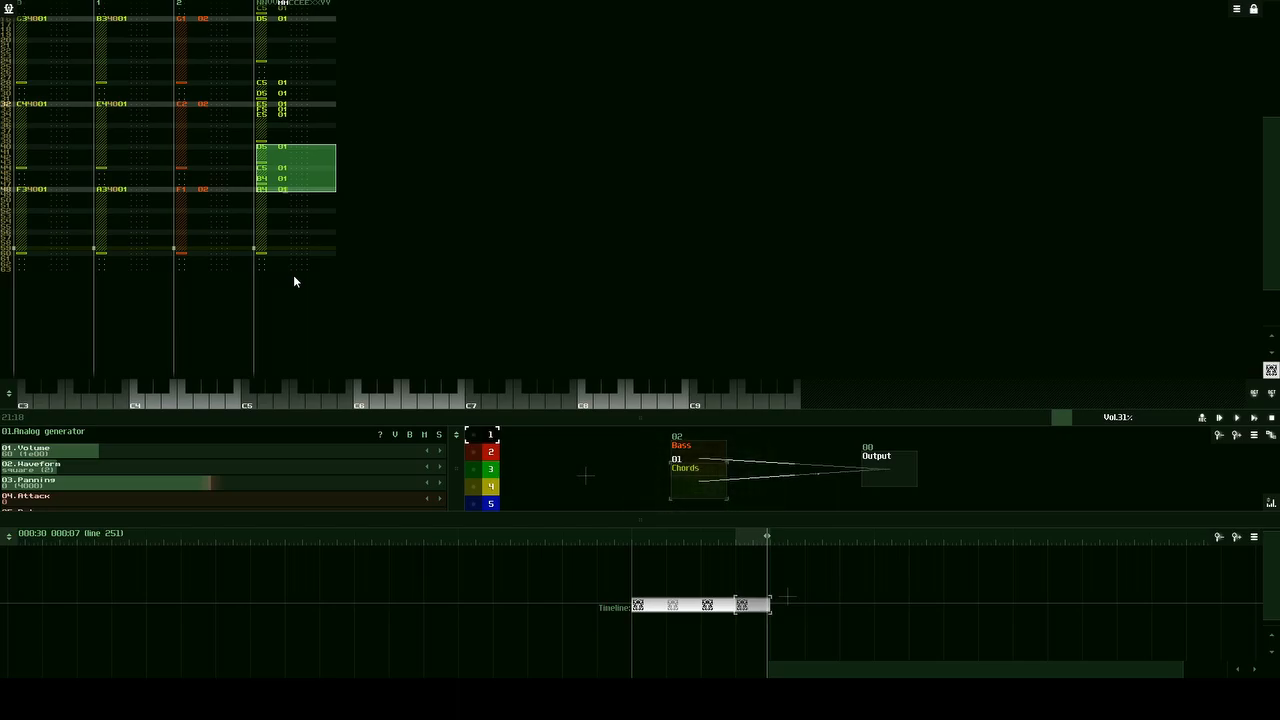
left_click(261, 148)
key("ctrl+a")
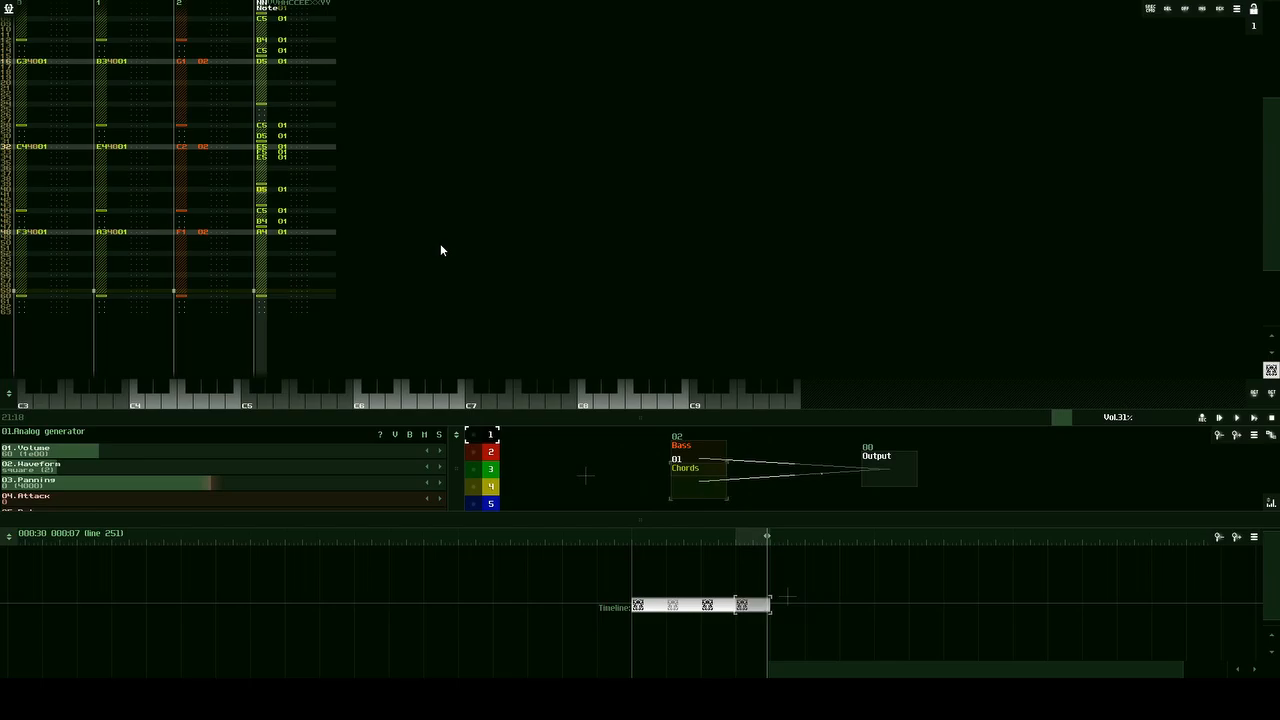
scroll(428, 250, "up", 2)
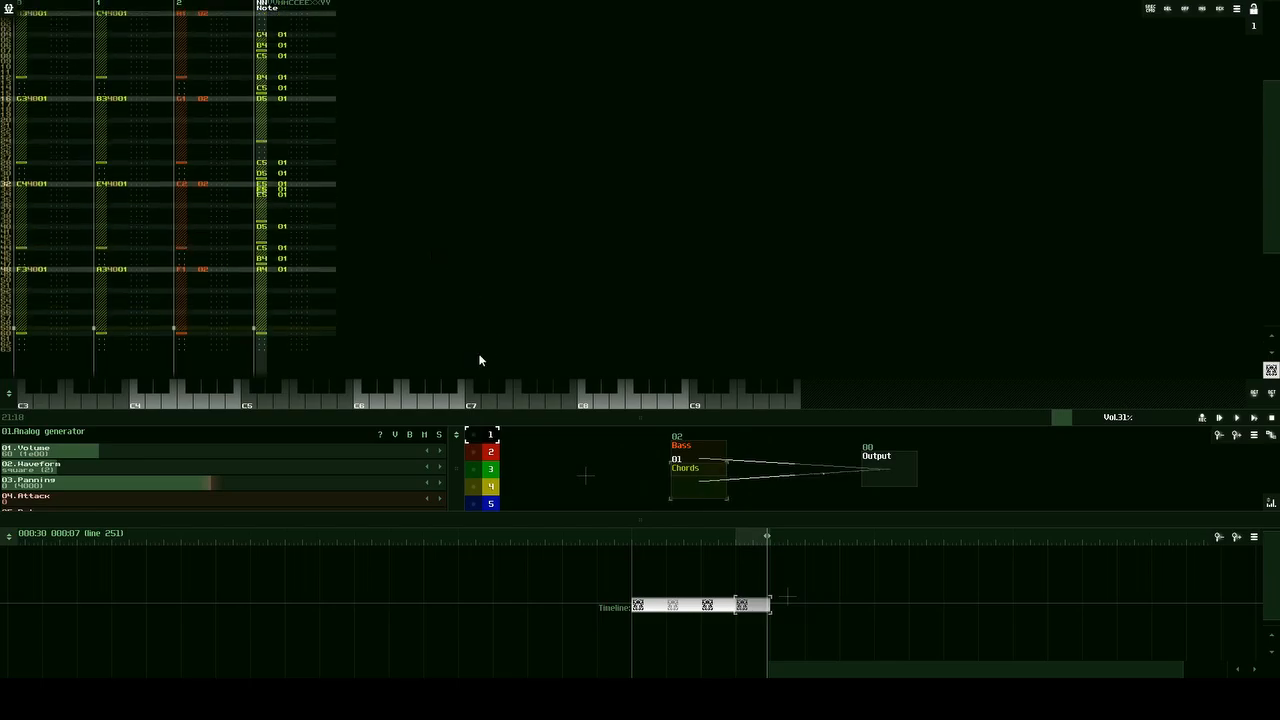
key("Escape")
Step: Audition the notes E6, E5, C5 and A4 on the on-screen keyboard with the Chords module
left_click(391, 402)
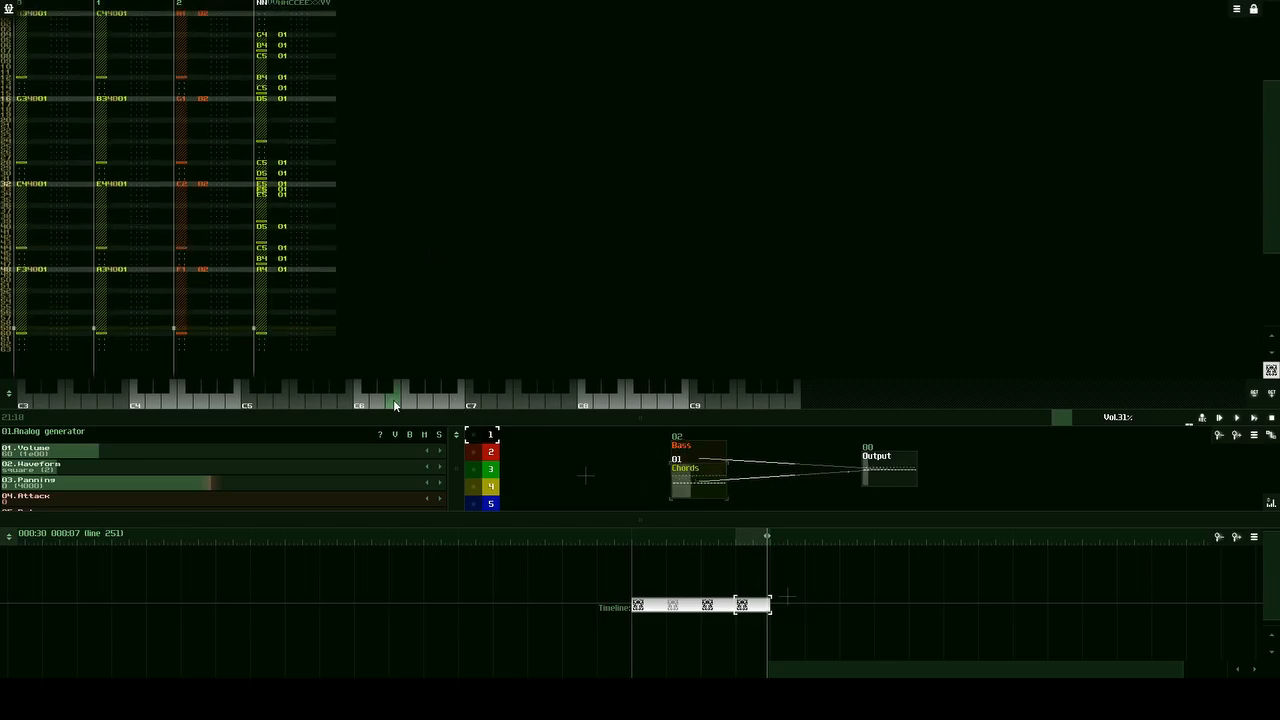
left_click(285, 398)
left_click(285, 400)
left_click(252, 399)
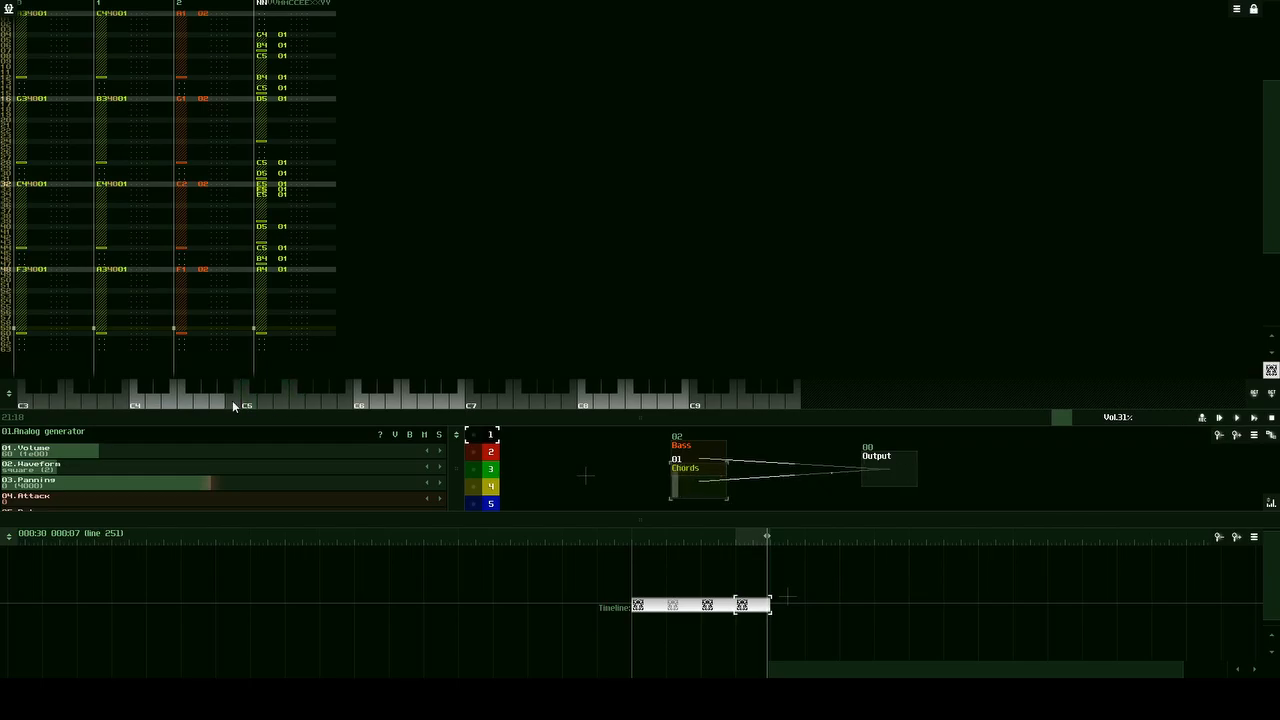
left_click(221, 402)
Step: Examine the final melody notes in track 3 and audition D5 and F5 as possible replacements
left_click_drag(262, 218, 300, 283)
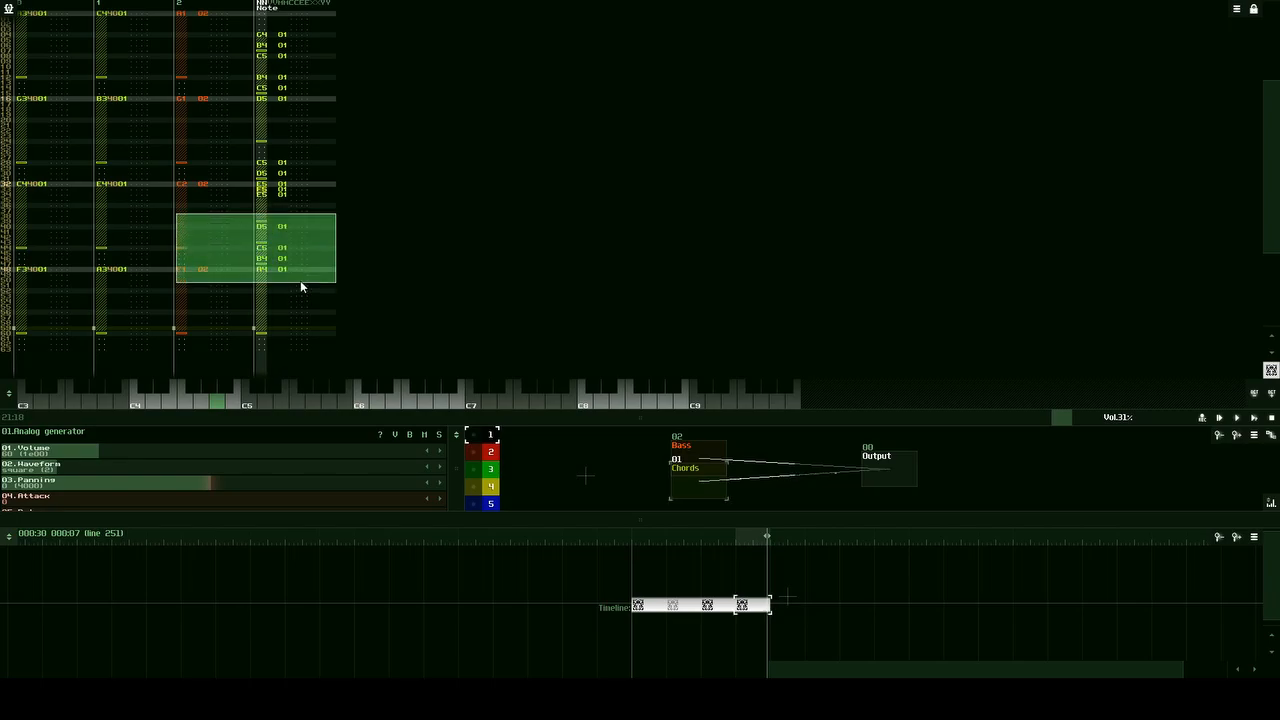
scroll(299, 276, "down", 4)
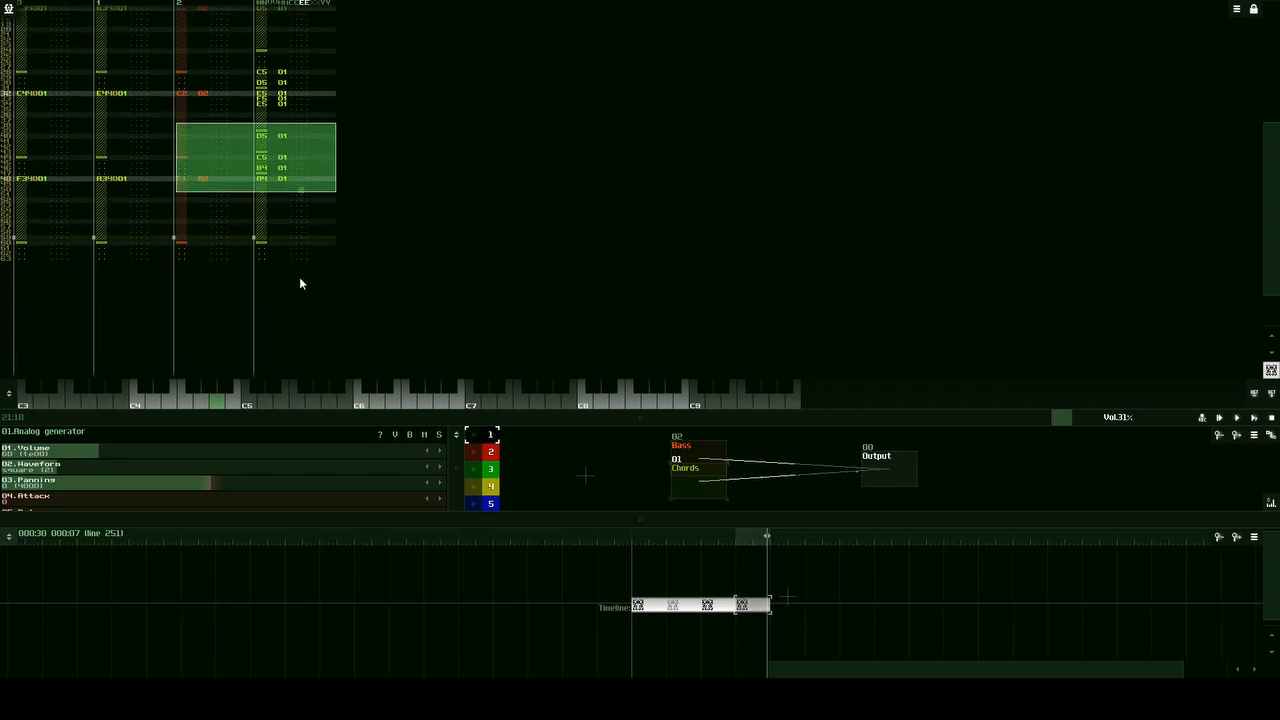
left_click(262, 137)
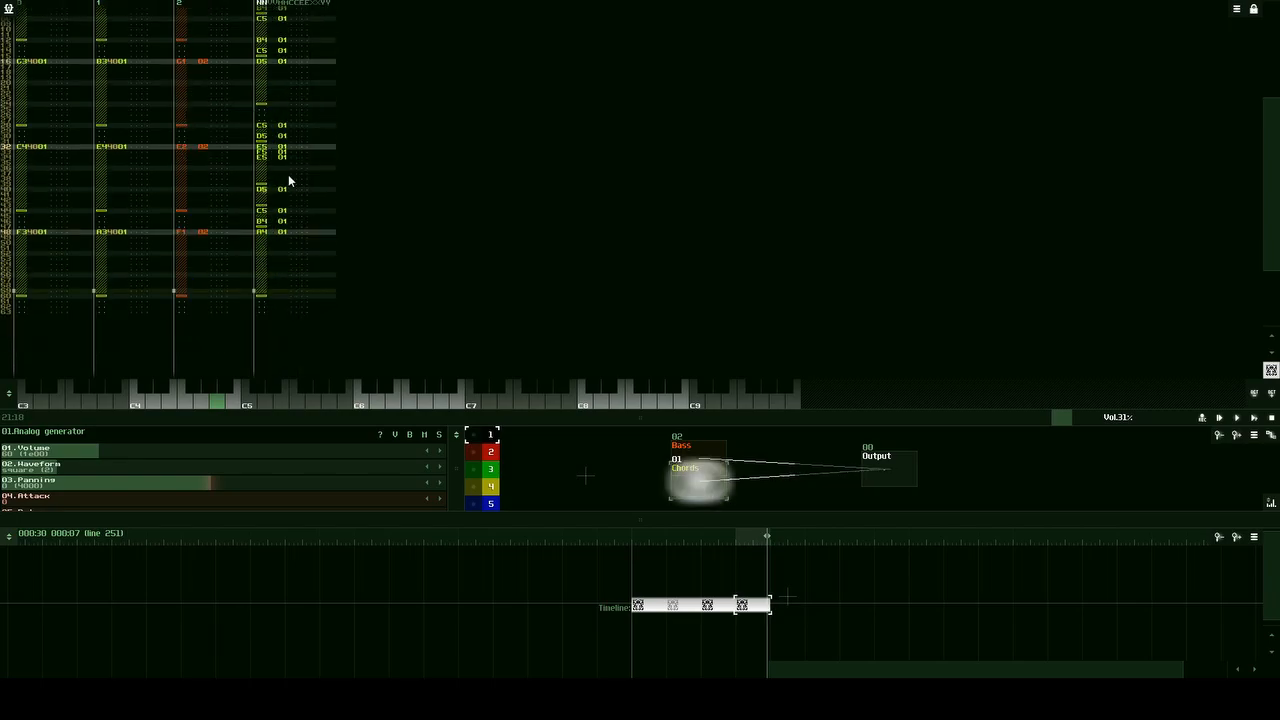
left_click(272, 401)
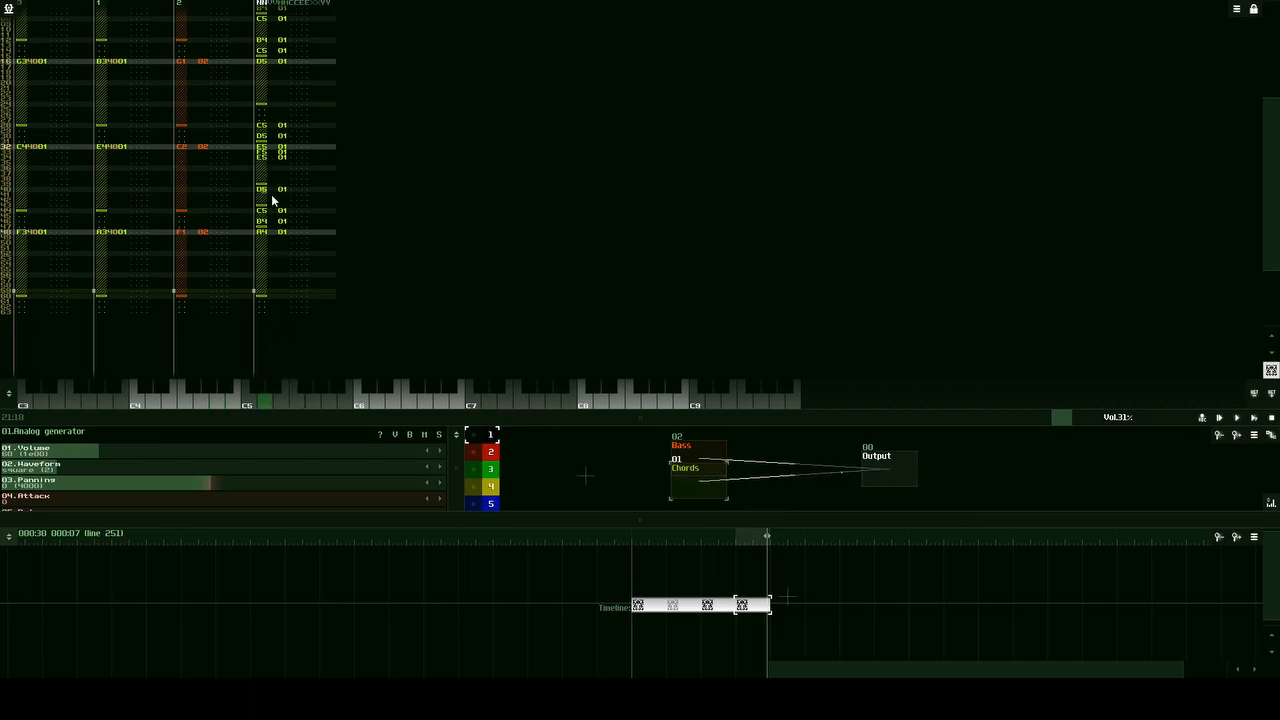
left_click(296, 400)
Step: Replace the track 3 melody notes at lines 40, 44, 46 and 48 with E5, D5, E5 and F5
left_click(290, 213)
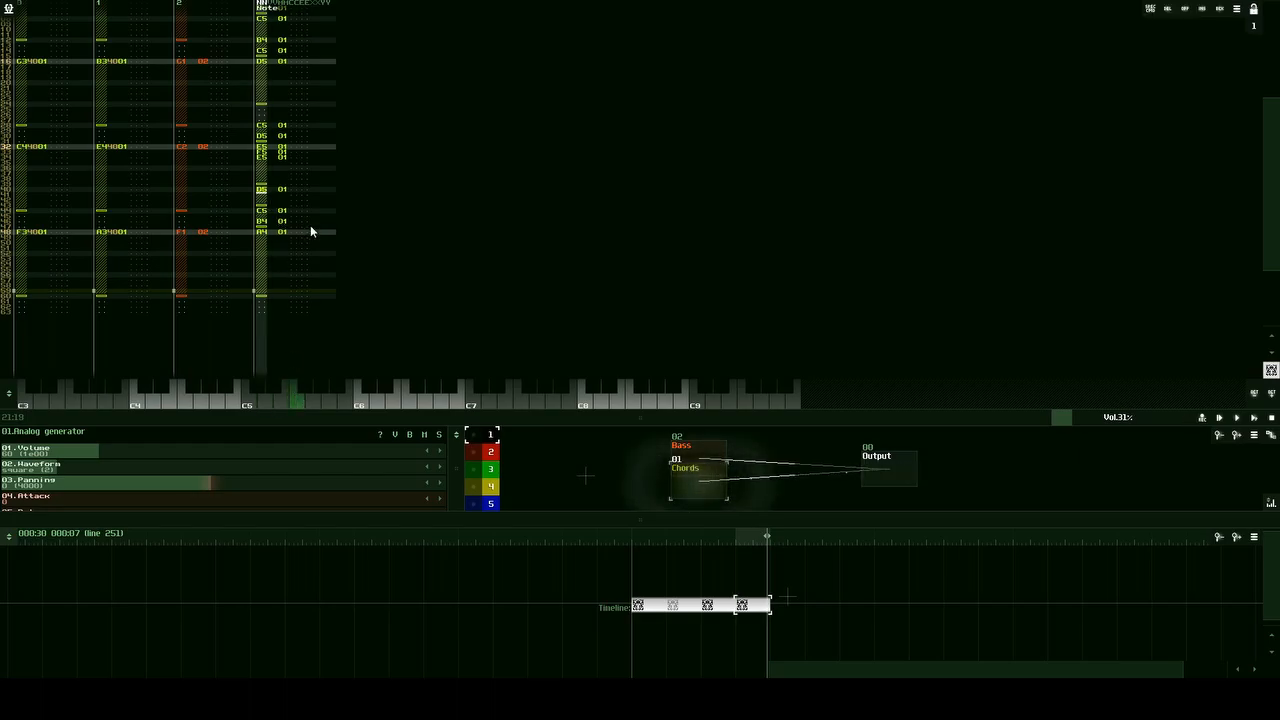
left_click(280, 404)
scroll(275, 289, "down", 2)
scroll(274, 287, "down", 1)
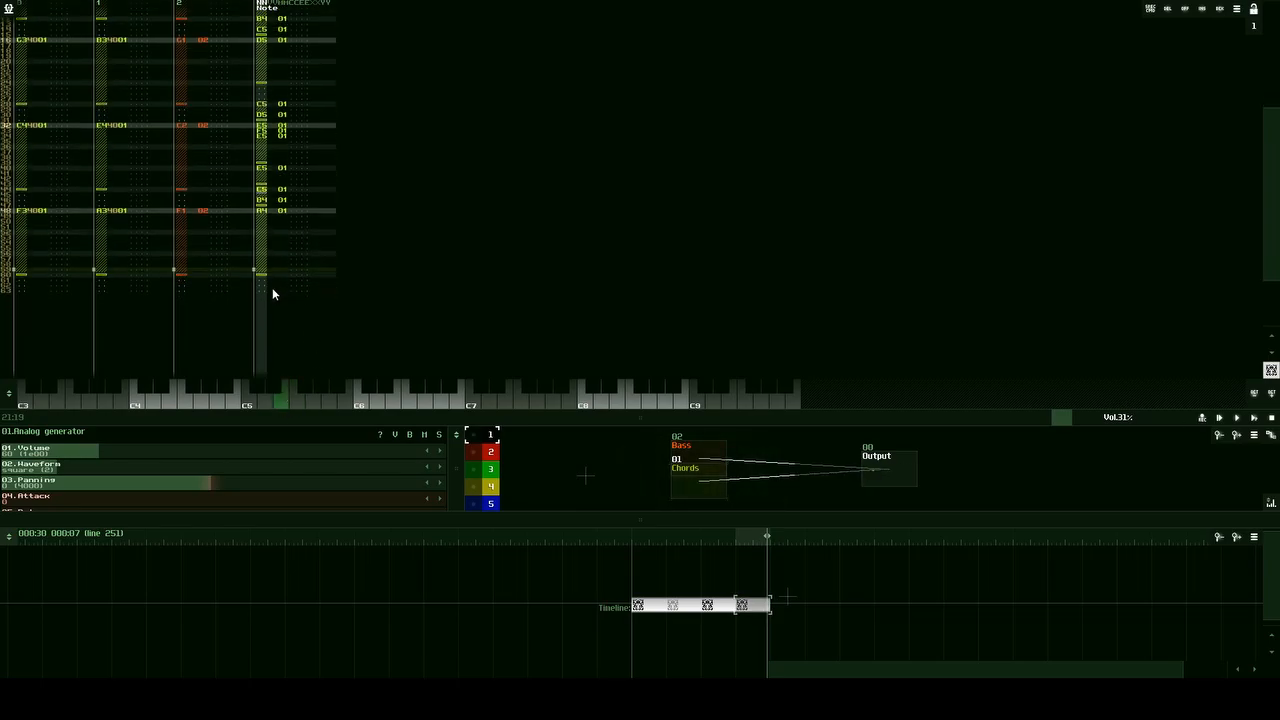
left_click(264, 399)
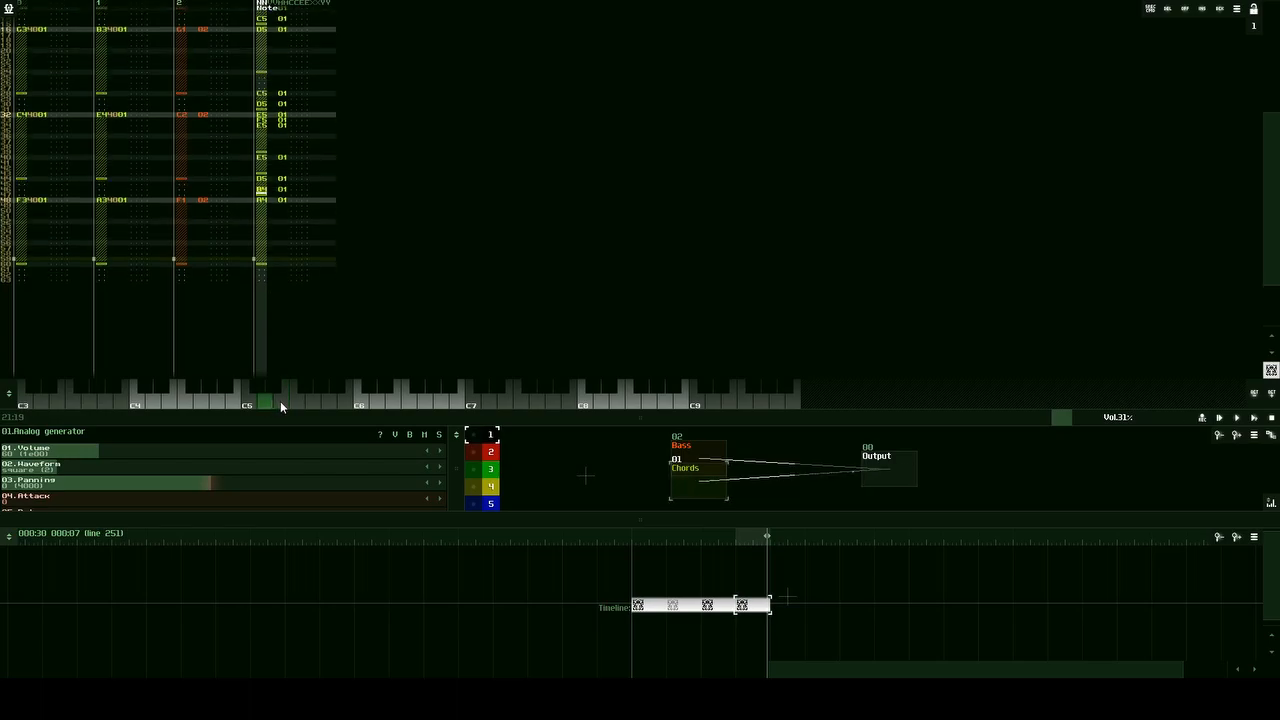
left_click(282, 401)
key("Down")
left_click(293, 400)
key("Up")
scroll(377, 241, "up", 8)
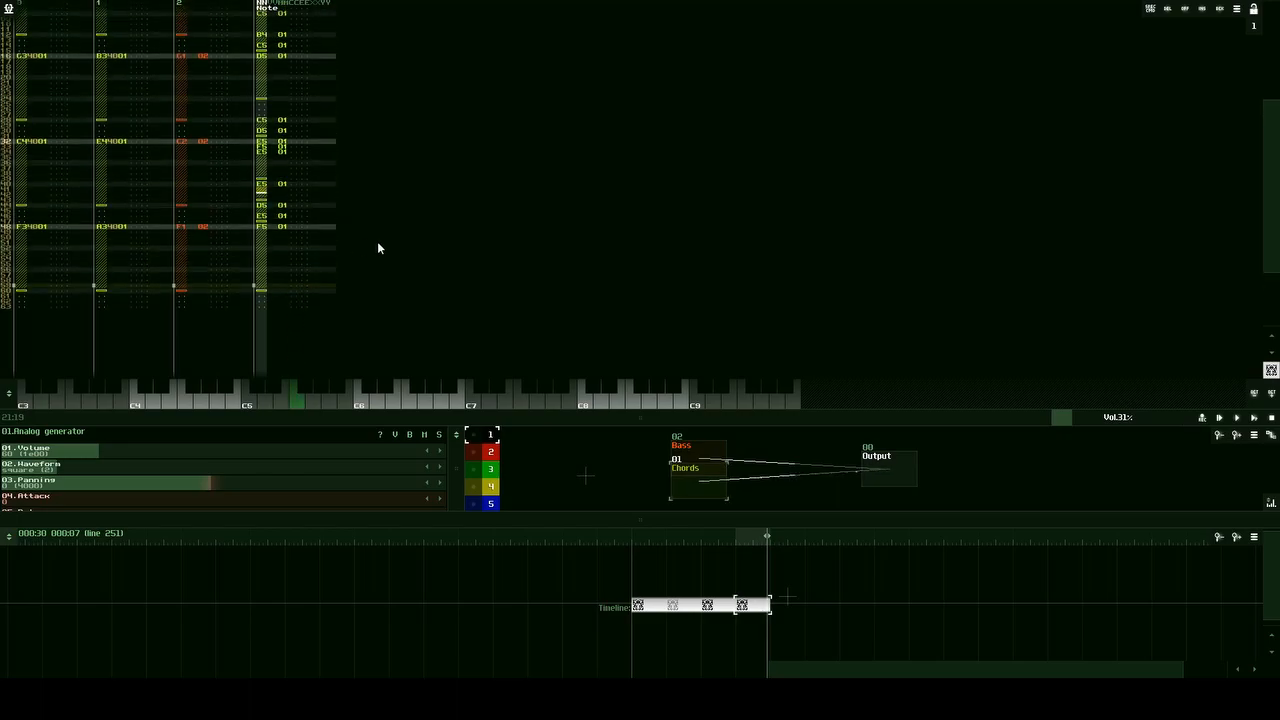
Step: Play the fourth pattern with its changed melody, stop playback, and highlight the third and fourth patterns on the timeline
left_click(1254, 418)
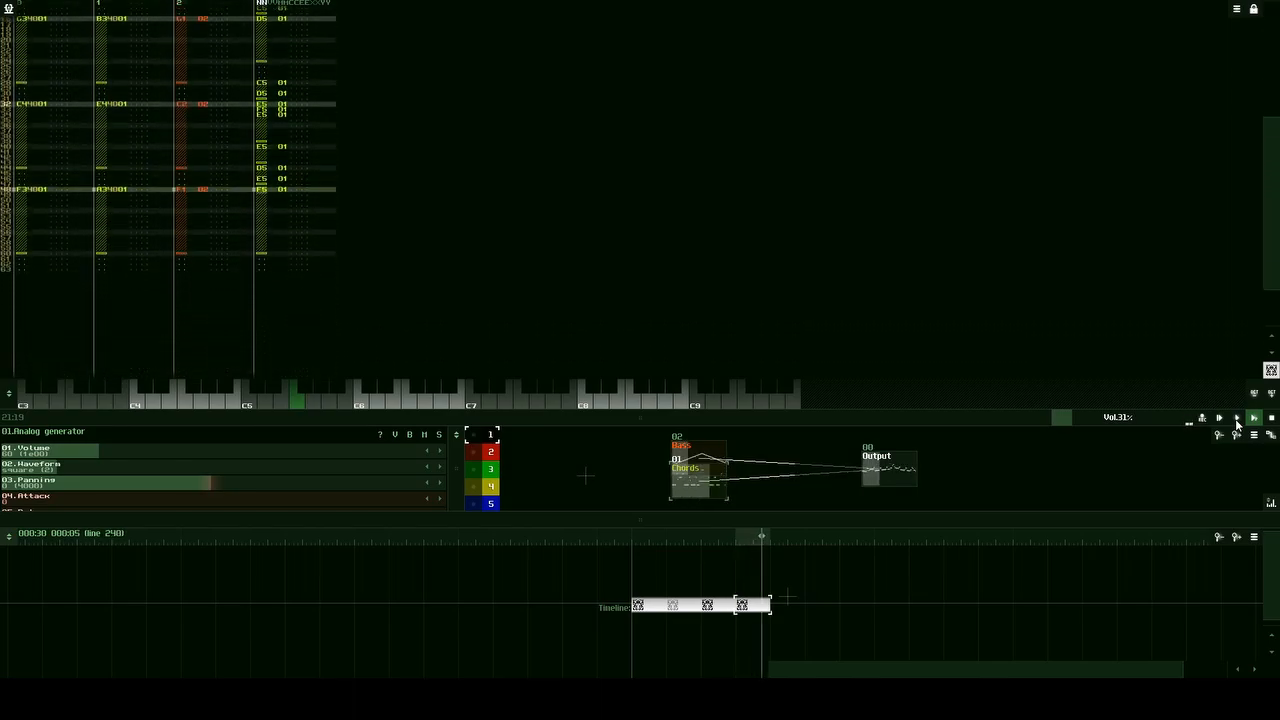
left_click(1270, 419)
left_click_drag(890, 581, 695, 633)
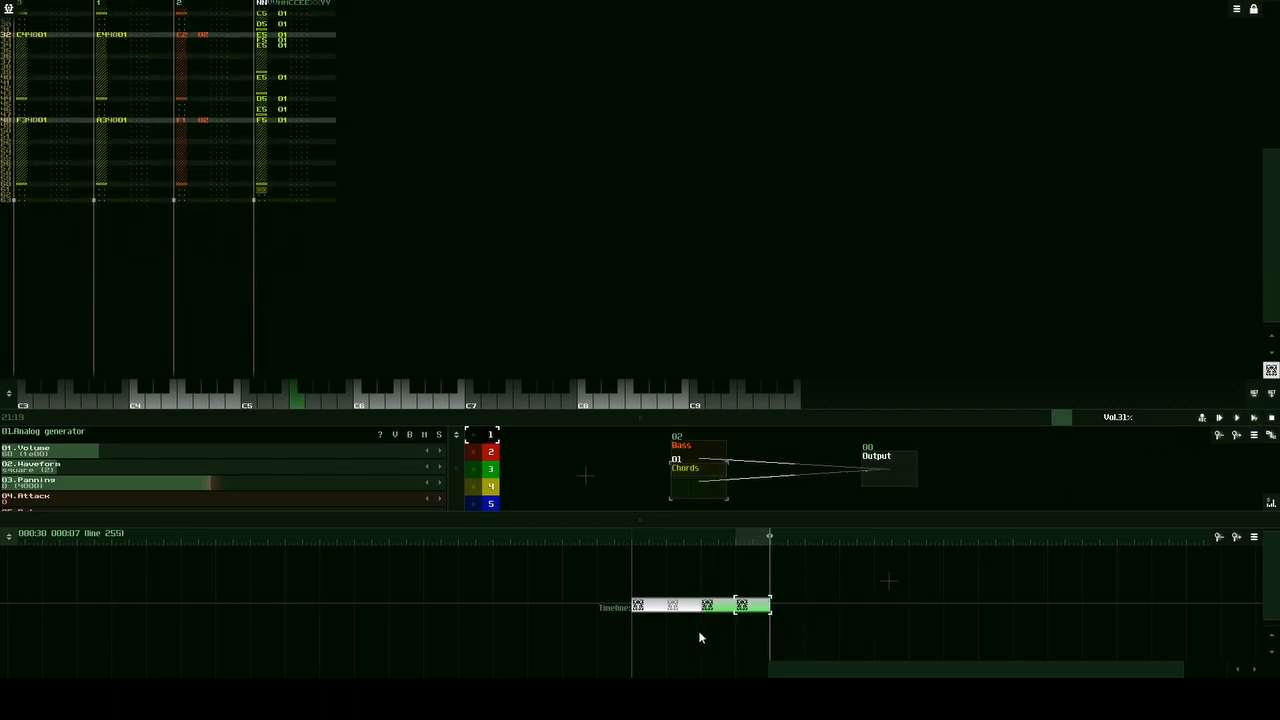
Step: Open the fourth pattern's properties and name the pattern "var"
left_click(759, 607)
left_click(752, 608)
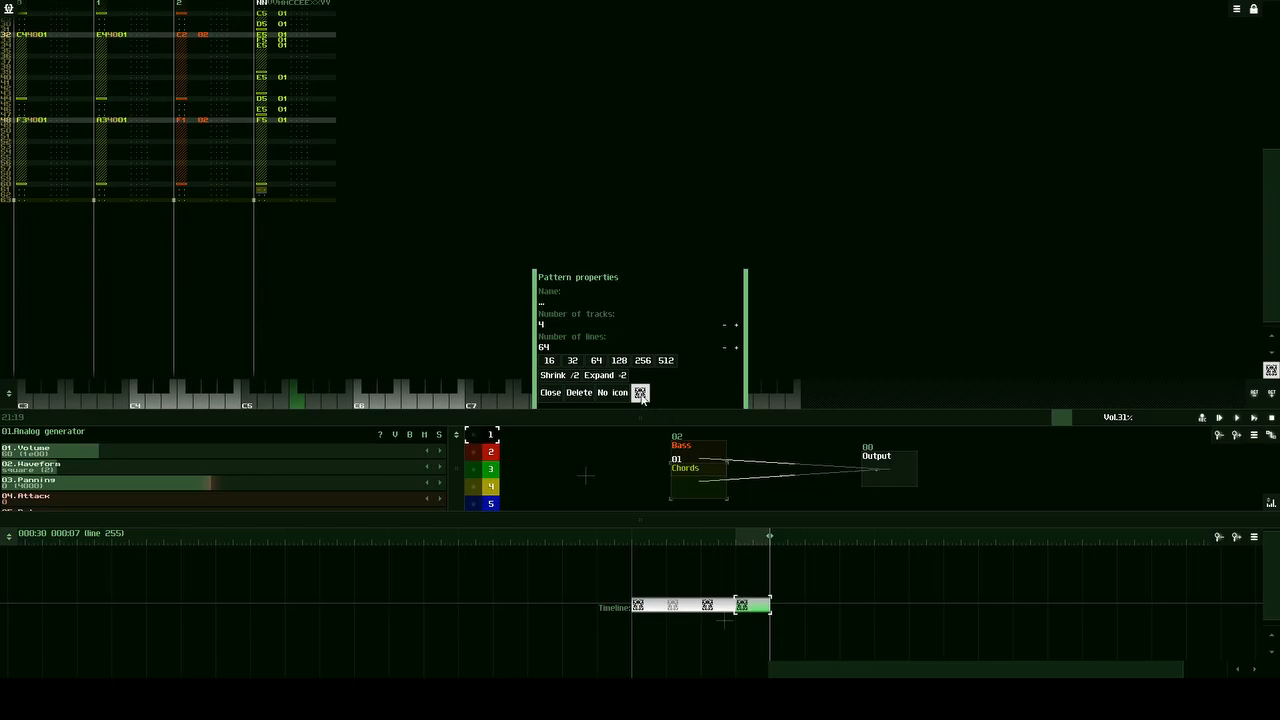
left_click(603, 304)
type("var")
Step: Set the "var" pattern icon's background colour to cyan with red 109, green 255 and blue 255
left_click(641, 393)
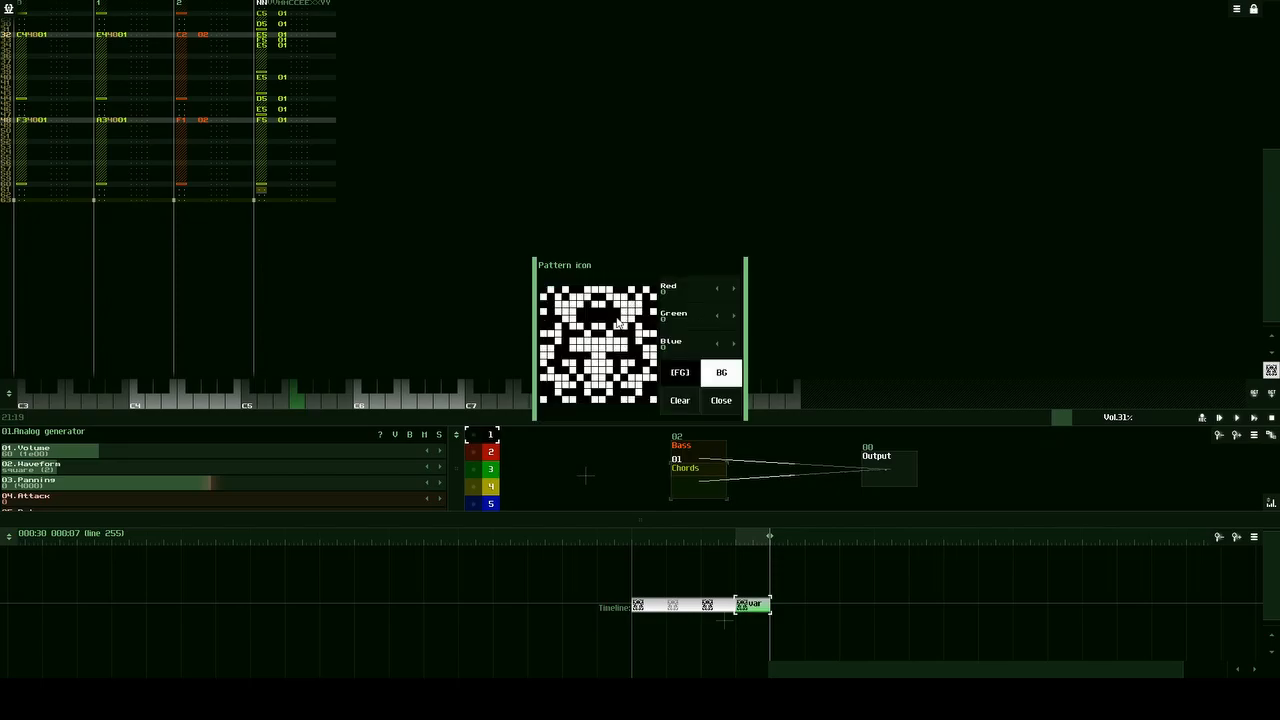
left_click(694, 291)
mouse_move(699, 297)
left_mouse_down()
mouse_move(680, 301)
mouse_move(730, 320)
mouse_move(671, 328)
mouse_move(680, 300)
left_mouse_up()
left_click(718, 380)
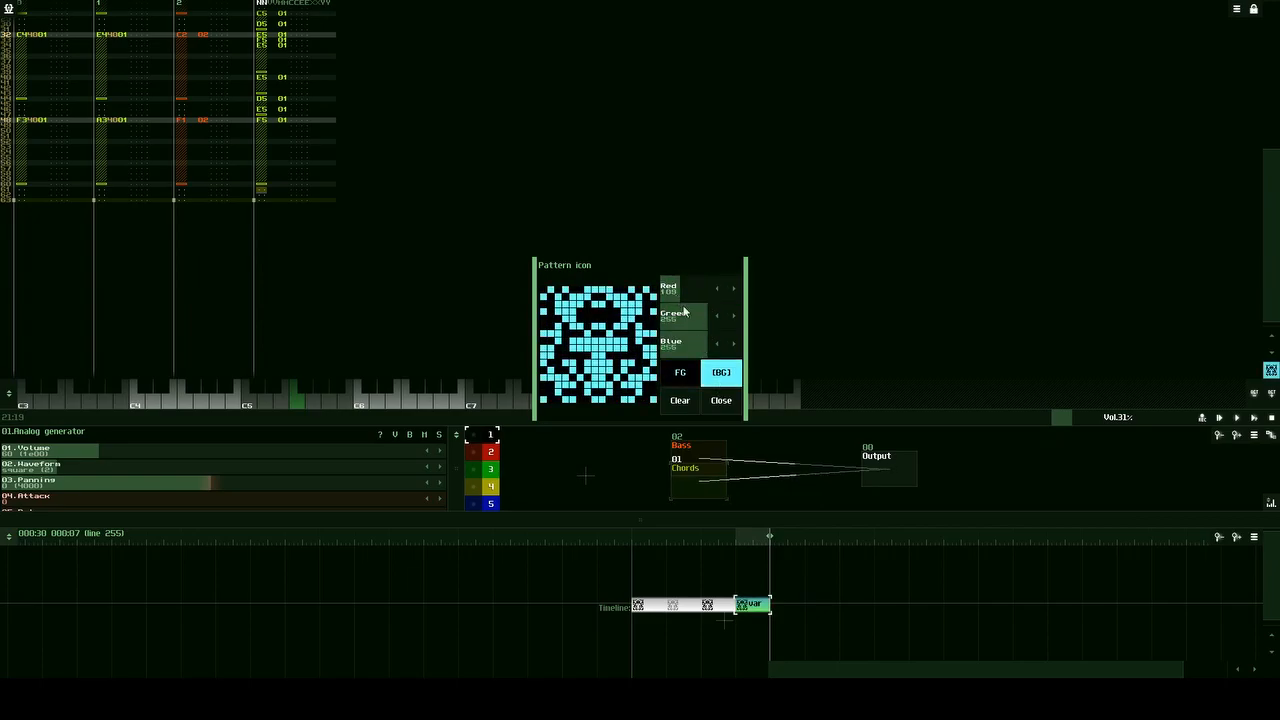
left_click(722, 402)
left_click(552, 394)
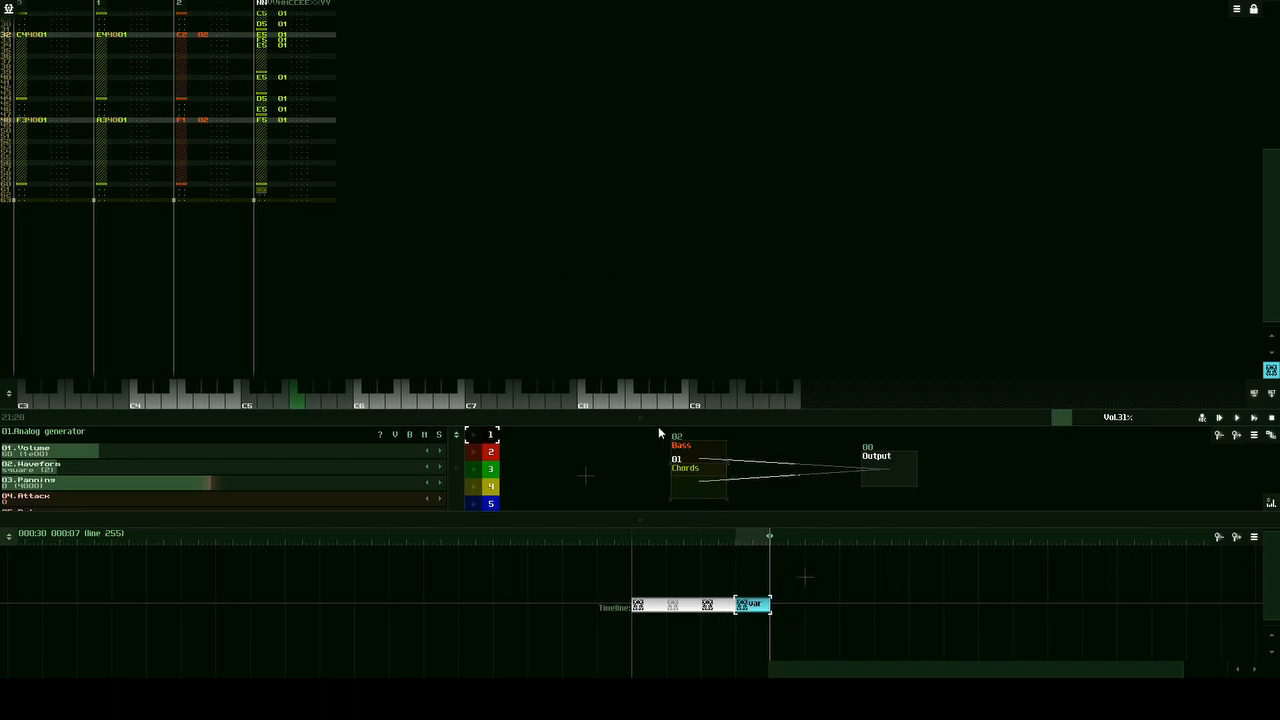
Step: Enlarge the module area and duplicate the third pattern and the "var" pattern at the end of the timeline
left_click_drag(658, 426, 658, 322)
left_click_drag(769, 608, 696, 639)
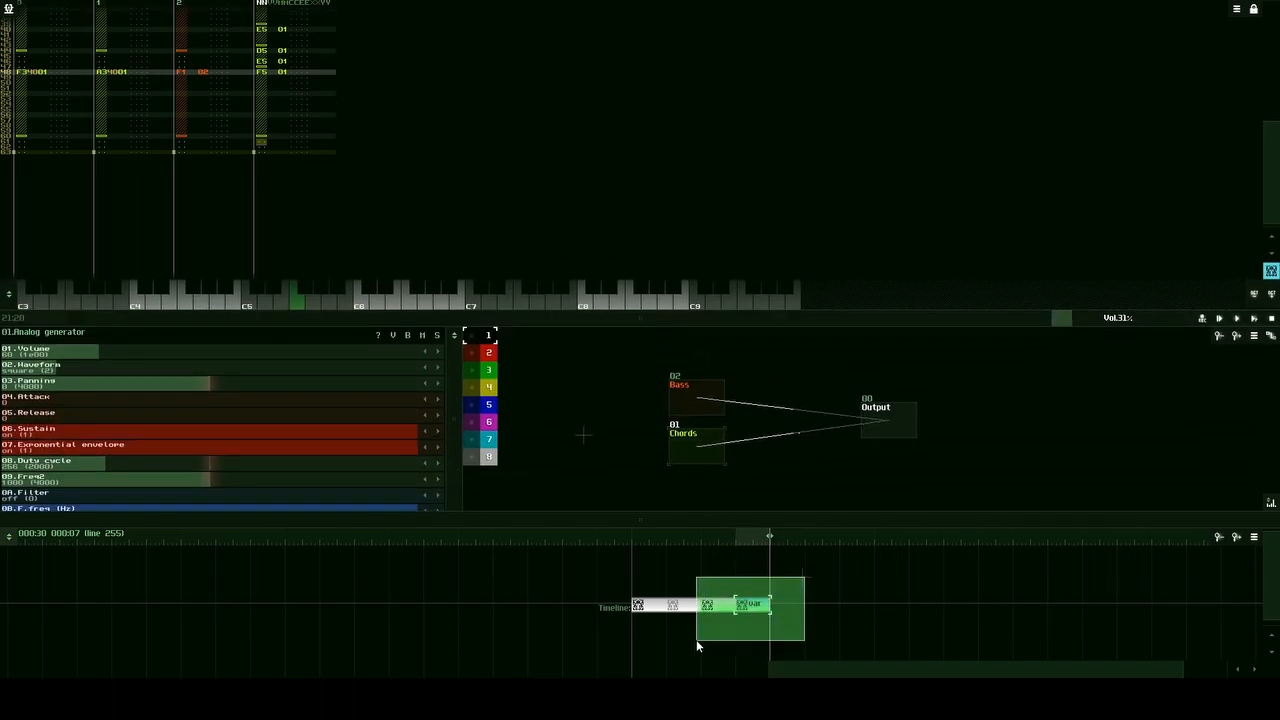
key("ctrl+d")
left_click(848, 554)
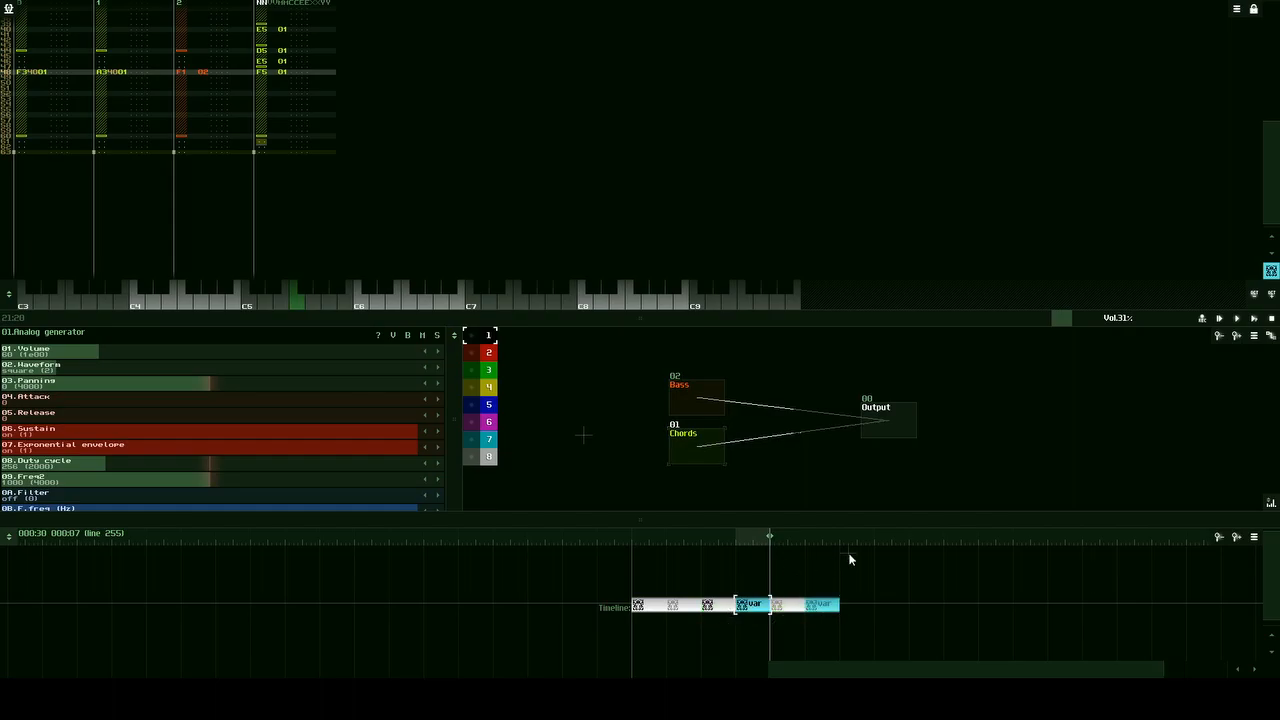
Step: Examine the original and duplicated pattern pairs on the timeline by highlighting each pair and selecting individual patterns
left_click_drag(896, 668, 925, 668)
mouse_move(791, 576)
left_mouse_down()
mouse_move(697, 668)
mouse_move(674, 664)
left_mouse_up()
left_click(723, 631)
left_click_drag(697, 572, 601, 637)
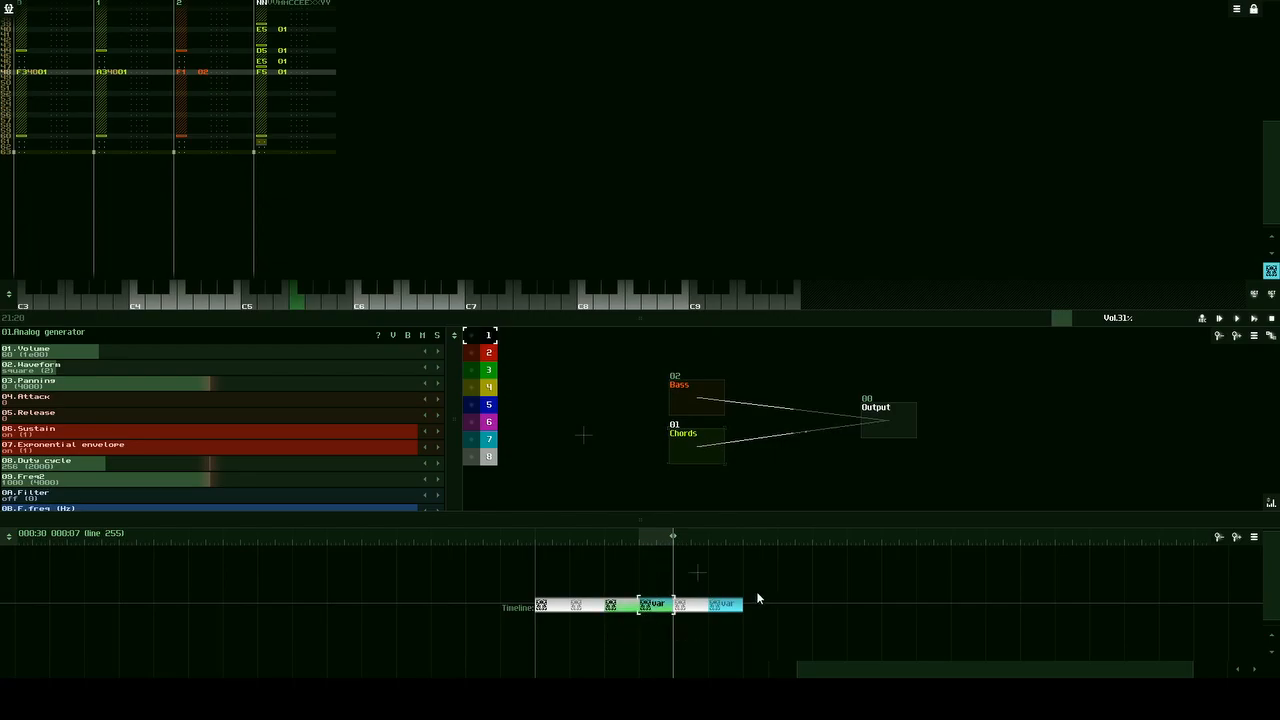
left_click_drag(771, 580, 657, 636)
left_click(692, 626)
left_click(621, 609)
left_click(657, 608)
left_click(701, 606)
left_click(712, 606)
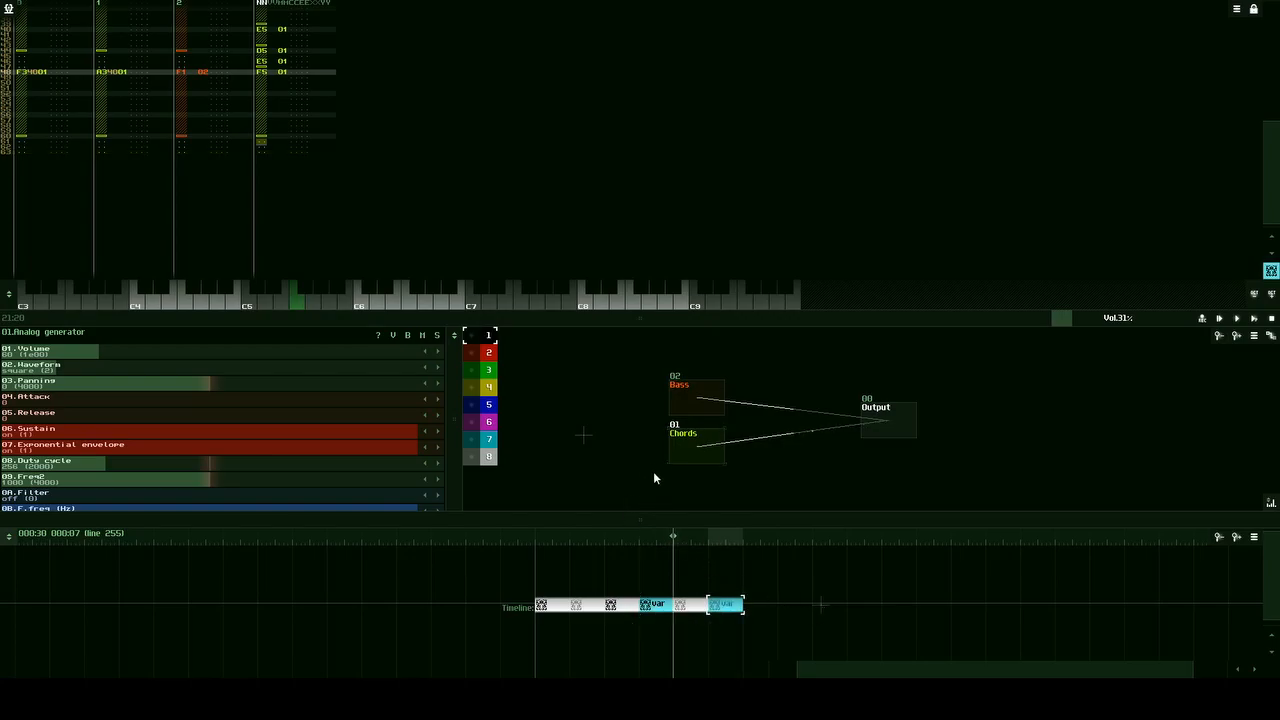
Step: Enlarge the pattern editor to show more lines and save the project
left_click_drag(346, 319, 395, 444)
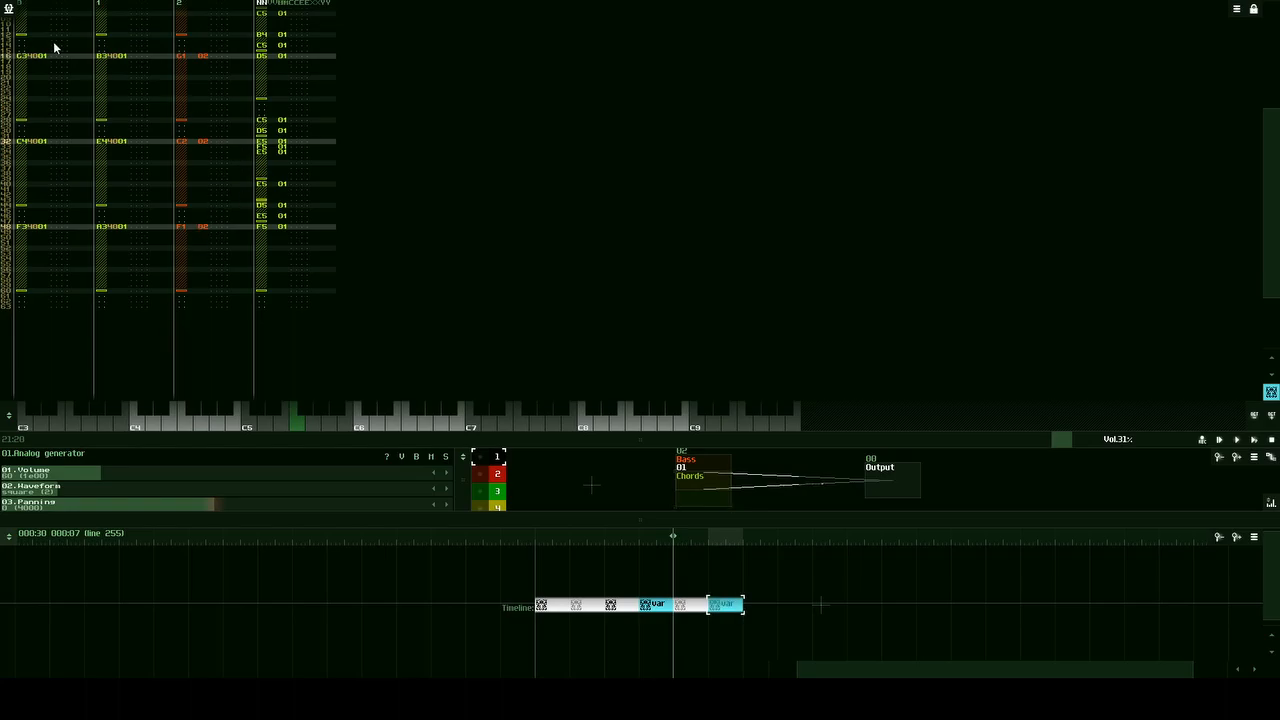
left_click(8, 12)
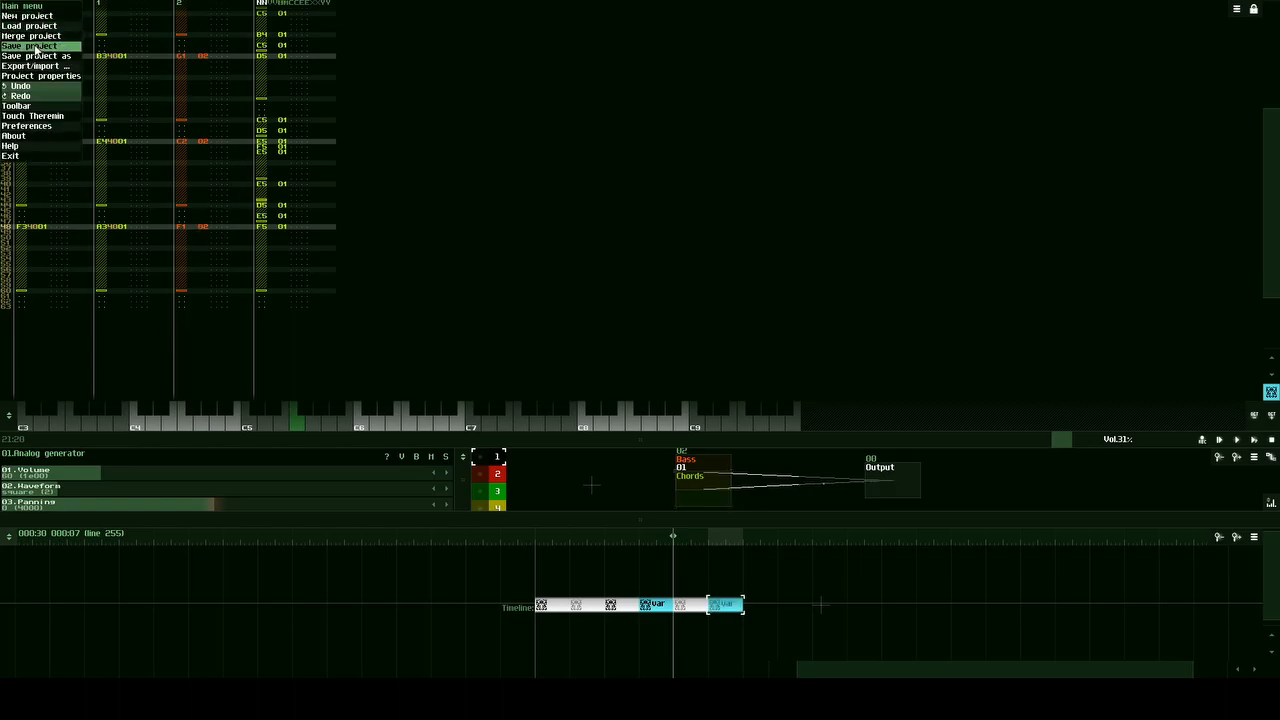
left_click(36, 48)
left_click(568, 350)
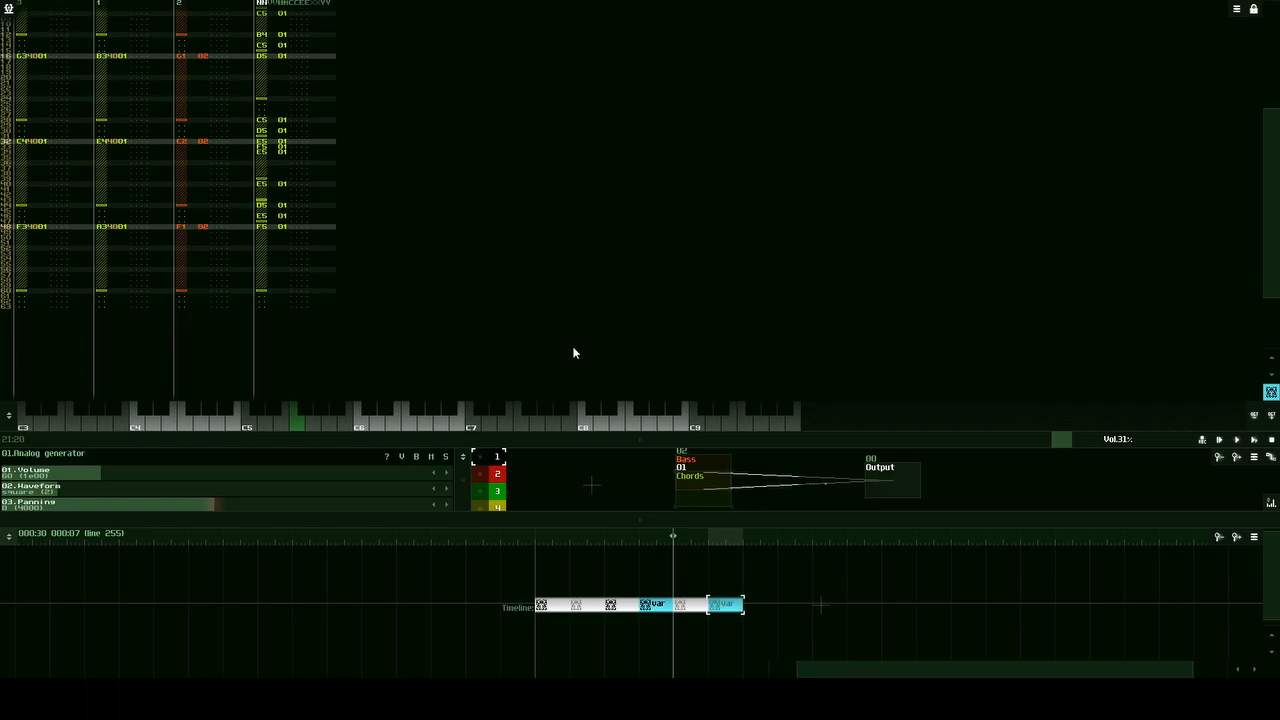